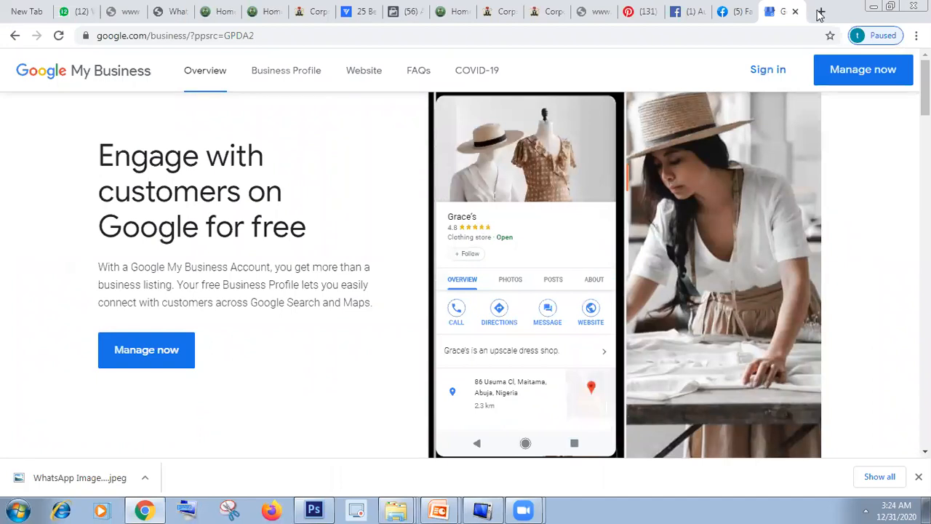
Step: Search Google for "grapat digital hub" in a new tab and look through the results and the business listing
{"action": "key", "text": "ctrl+t"}
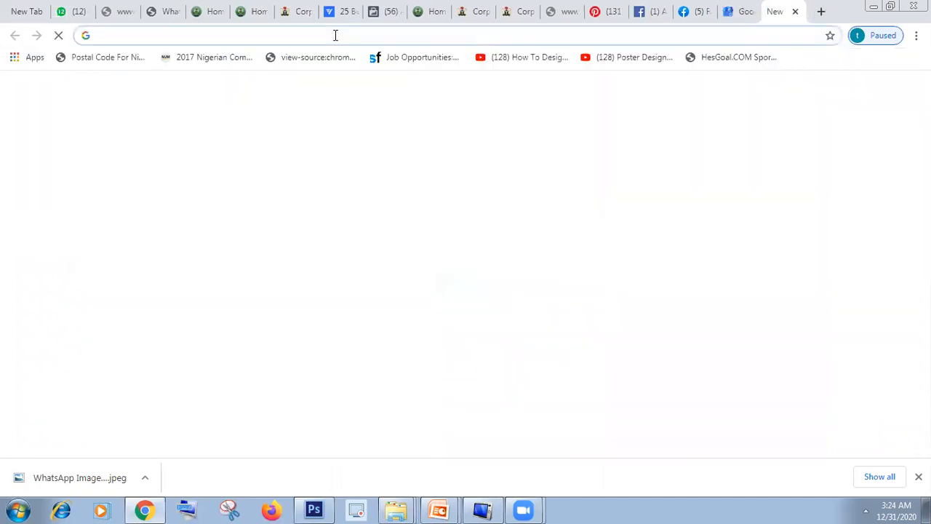
{"action": "left_click", "coordinate": [335, 35]}
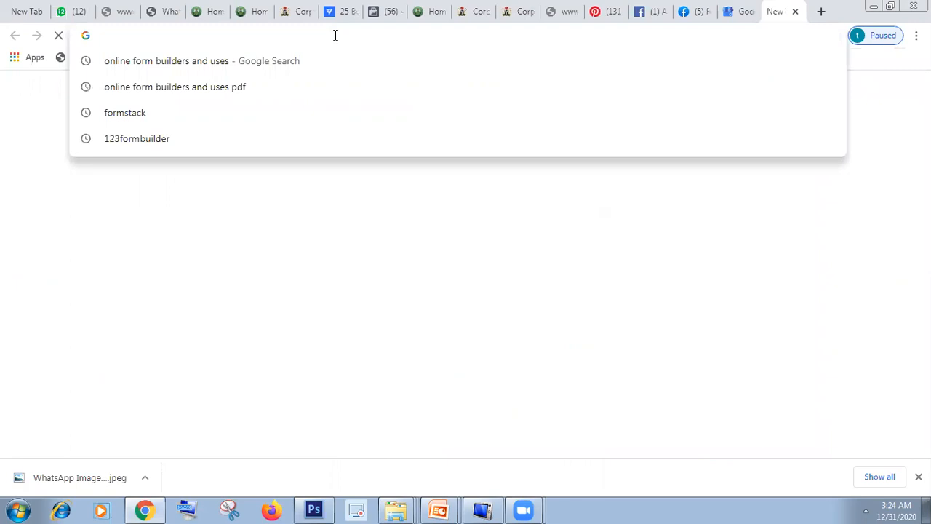
{"action": "type", "text": "grapat"}
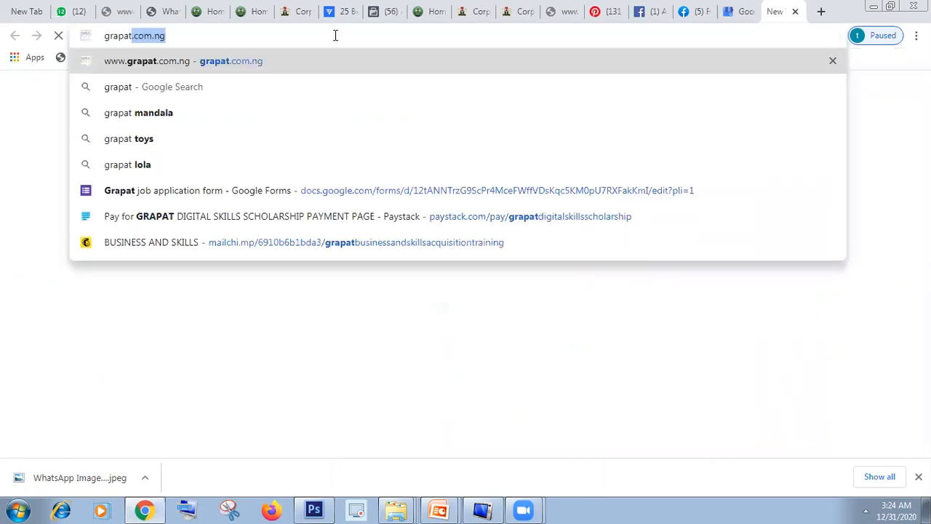
{"action": "type", "text": " dig"}
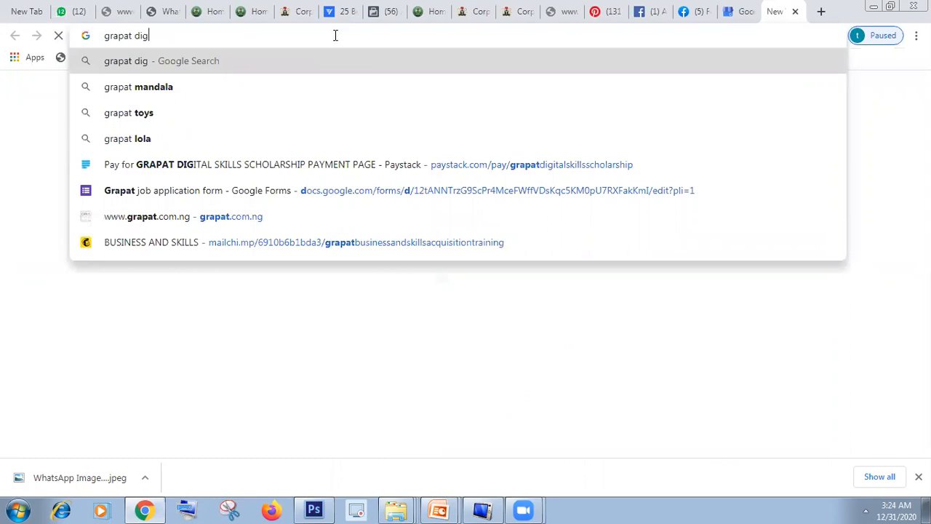
{"action": "type", "text": "ital hub"}
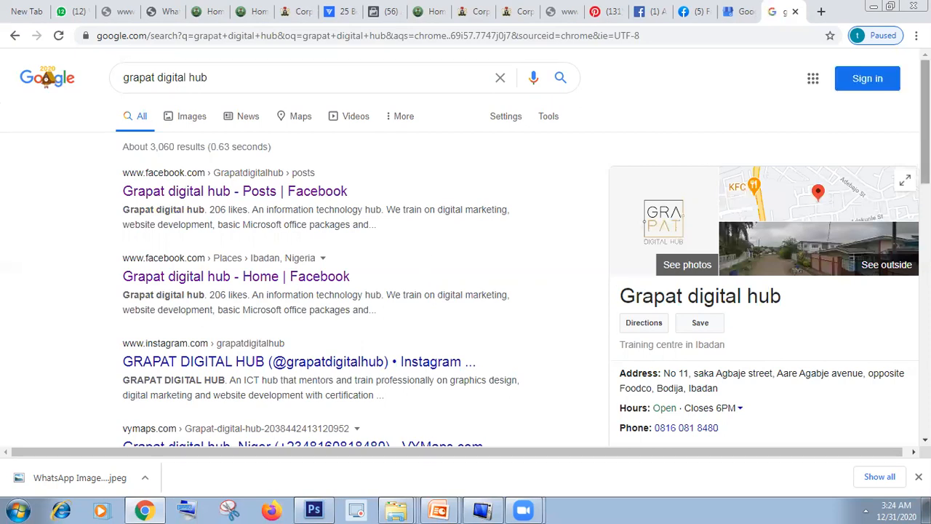
{"action": "scroll", "coordinate": [803, 173], "scroll_direction": "down", "scroll_amount": 1}
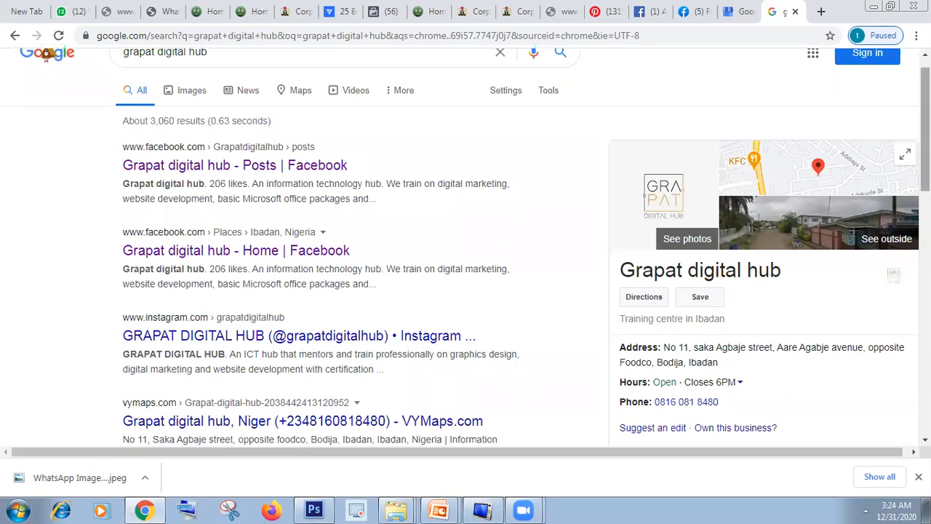
{"action": "scroll", "coordinate": [695, 226], "scroll_direction": "down", "scroll_amount": 3}
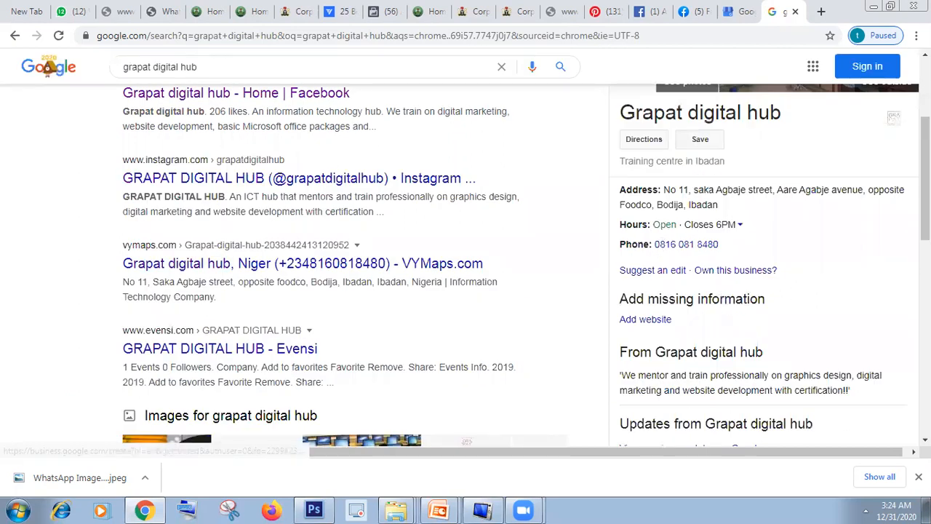
{"action": "scroll", "coordinate": [523, 266], "scroll_direction": "down", "scroll_amount": 1}
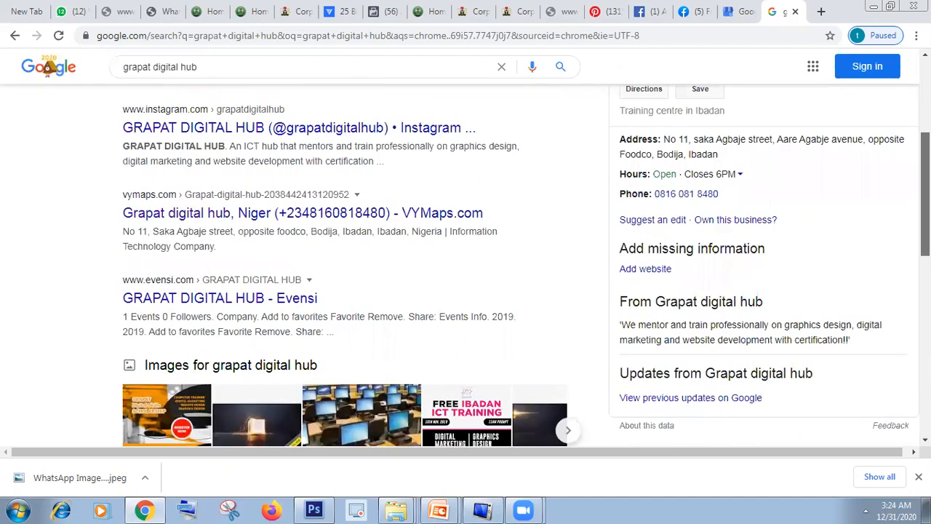
{"action": "scroll", "coordinate": [523, 266], "scroll_direction": "up", "scroll_amount": 1}
{"action": "scroll", "coordinate": [272, 245], "scroll_direction": "up", "scroll_amount": 4}
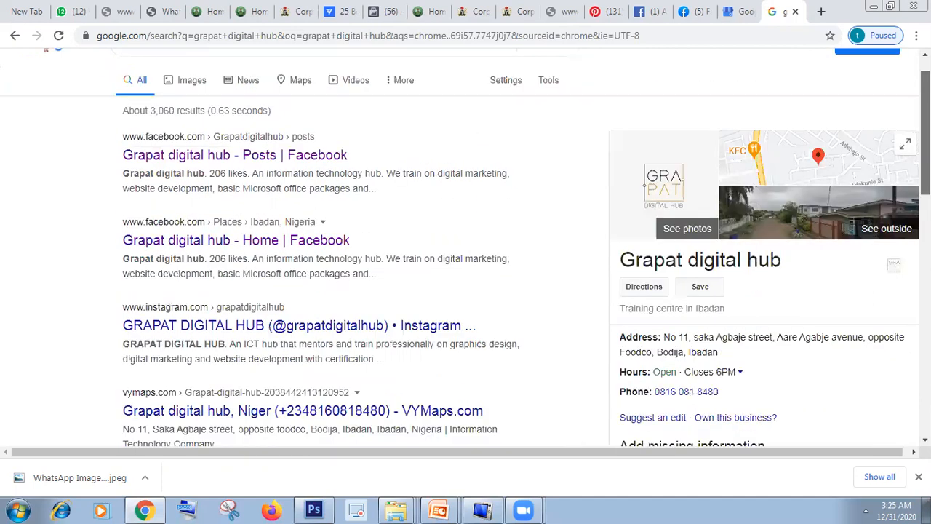
{"action": "scroll", "coordinate": [191, 295], "scroll_direction": "up", "scroll_amount": 1}
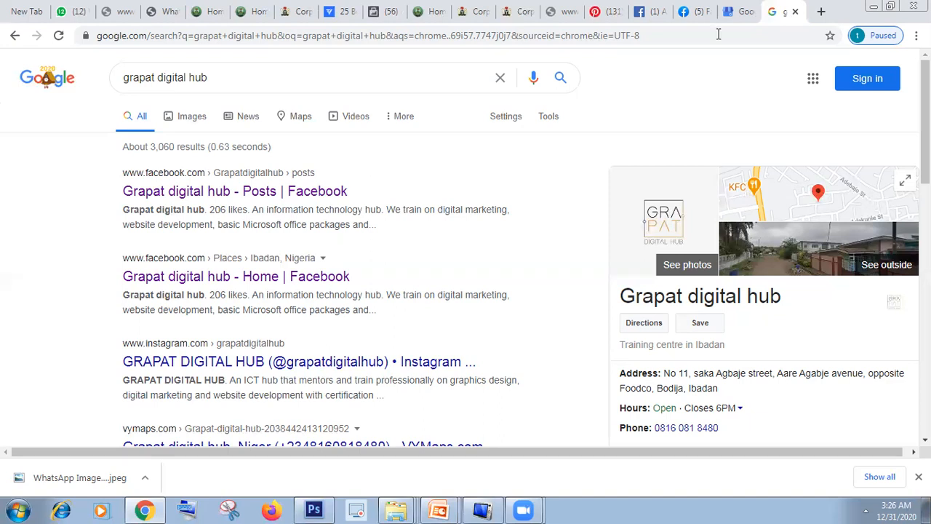
Step: Return to the Google My Business page and load business.google.com there
{"action": "left_click", "coordinate": [731, 14]}
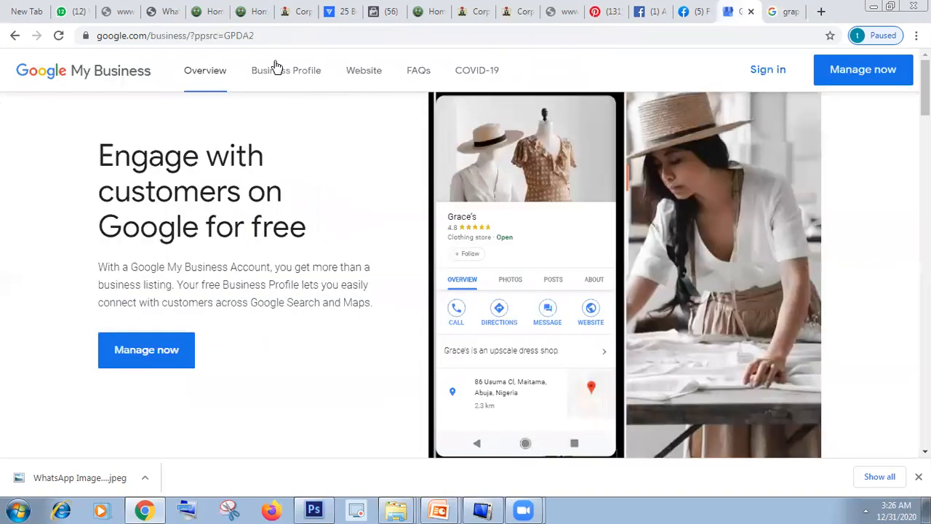
{"action": "left_click", "coordinate": [269, 35]}
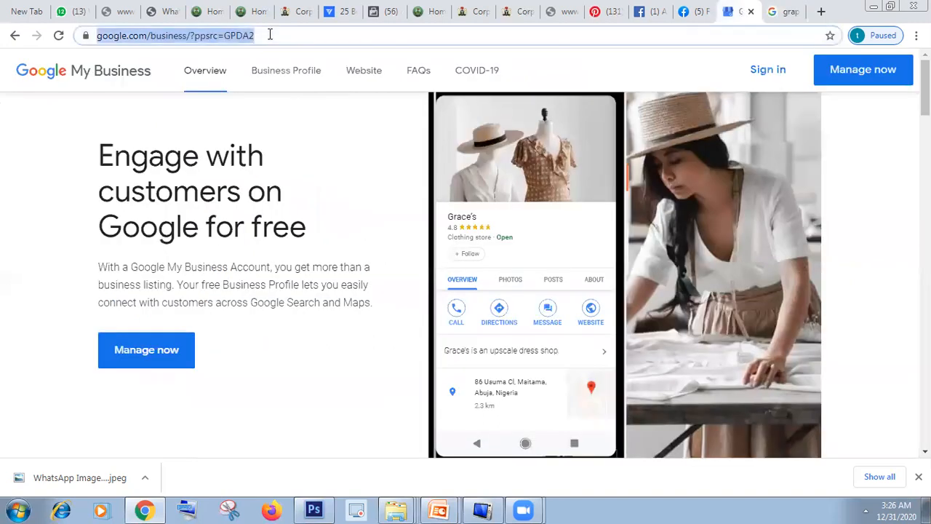
{"action": "key", "text": "BackSpace"}
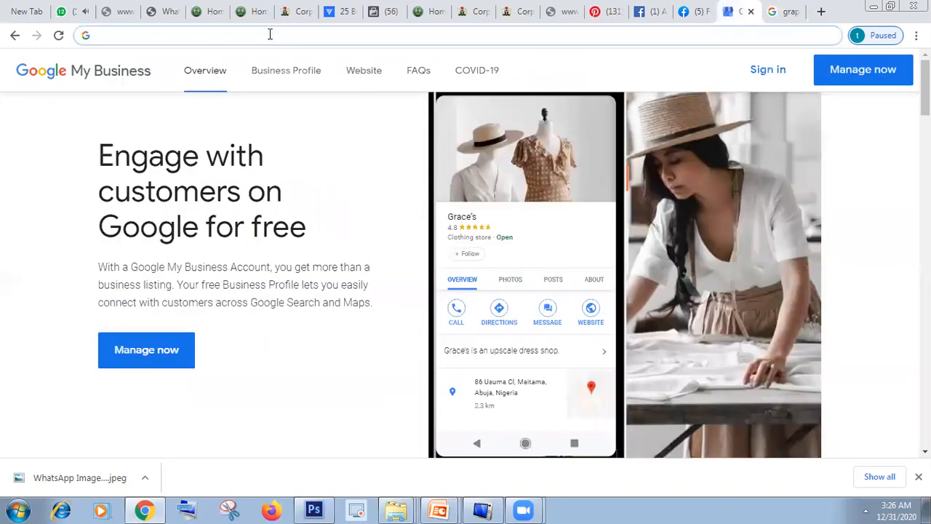
{"action": "type", "text": "business.google.com"}
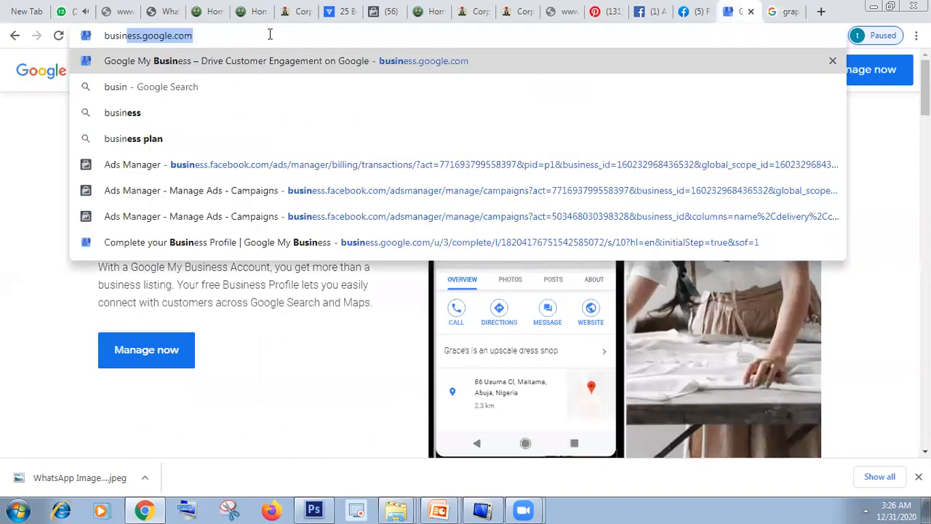
{"action": "key", "text": "Return"}
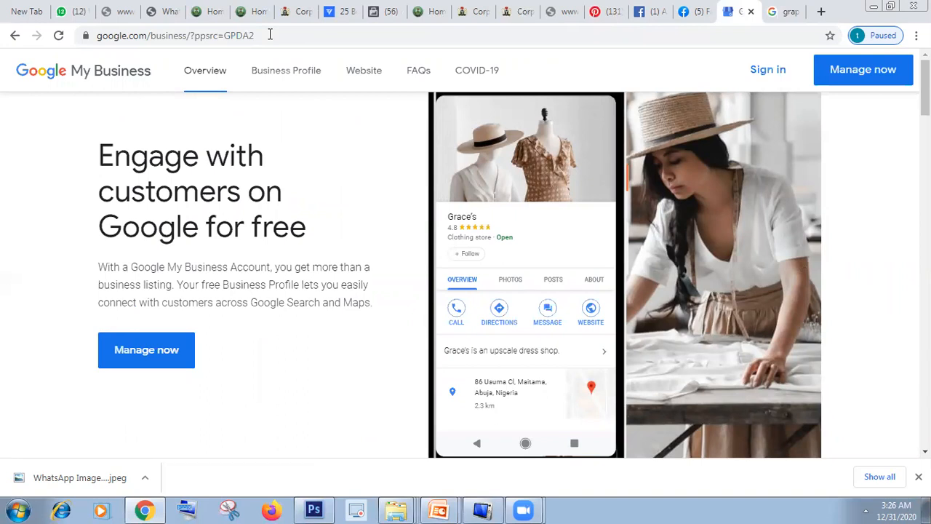
Step: Sign in to Google My Business with the Grapat Digital Hub account
{"action": "left_click", "coordinate": [762, 83]}
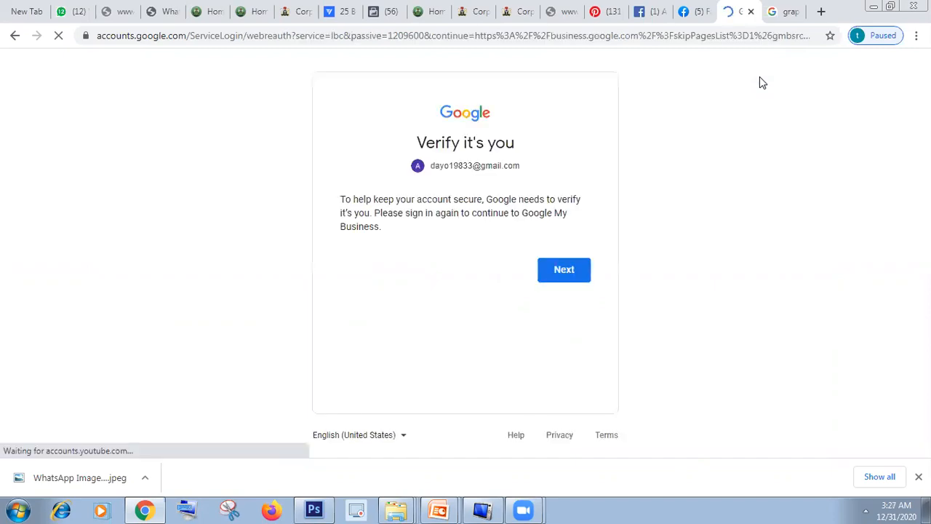
{"action": "left_click", "coordinate": [555, 271]}
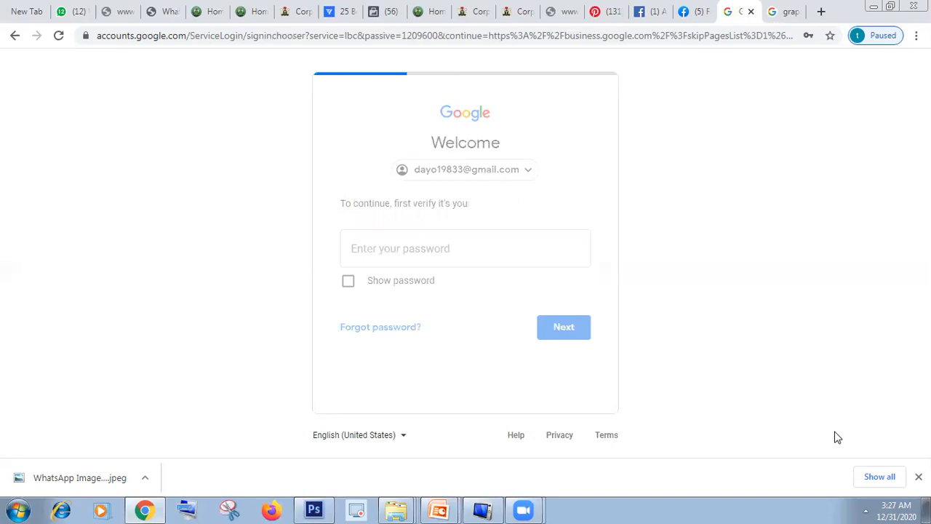
{"action": "left_click", "coordinate": [865, 509]}
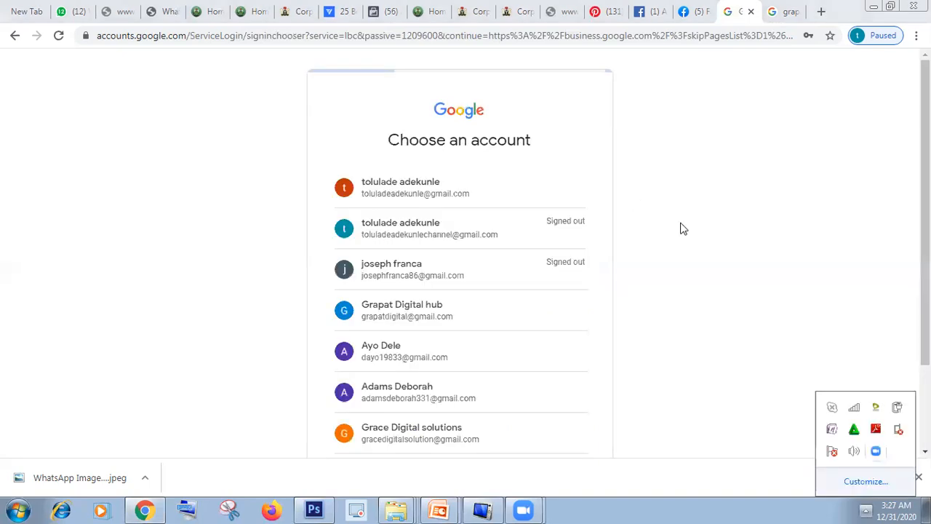
{"action": "left_click", "coordinate": [427, 304]}
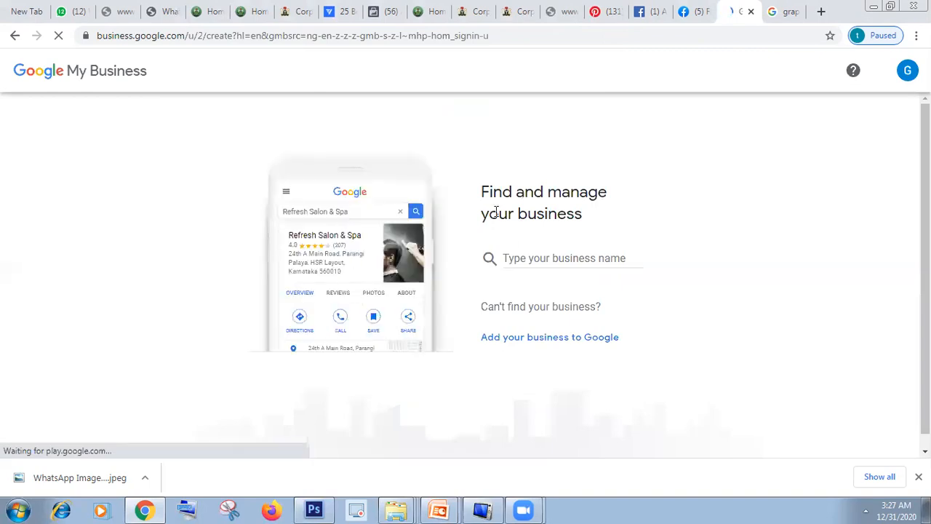
Step: Create a new business named "school of digital marketiing" and continue to the category choice
{"action": "left_click", "coordinate": [551, 253]}
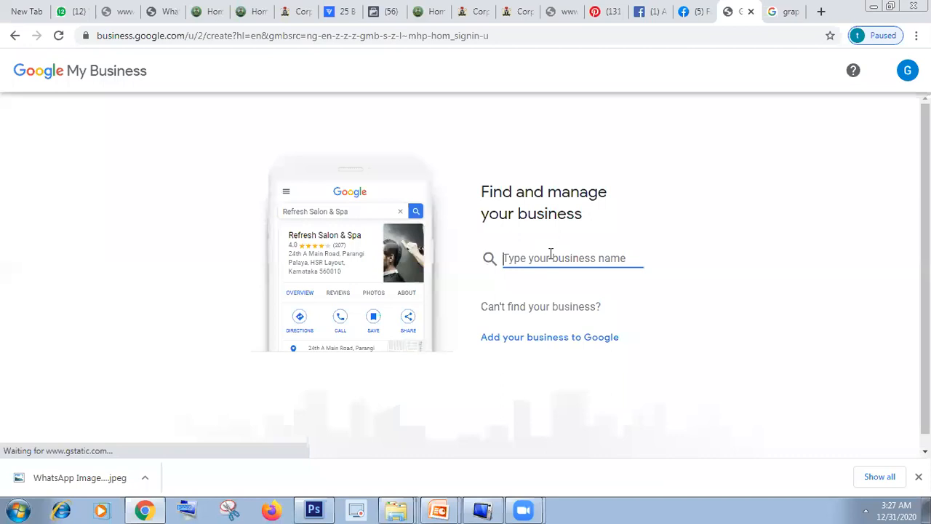
{"action": "type", "text": "school "}
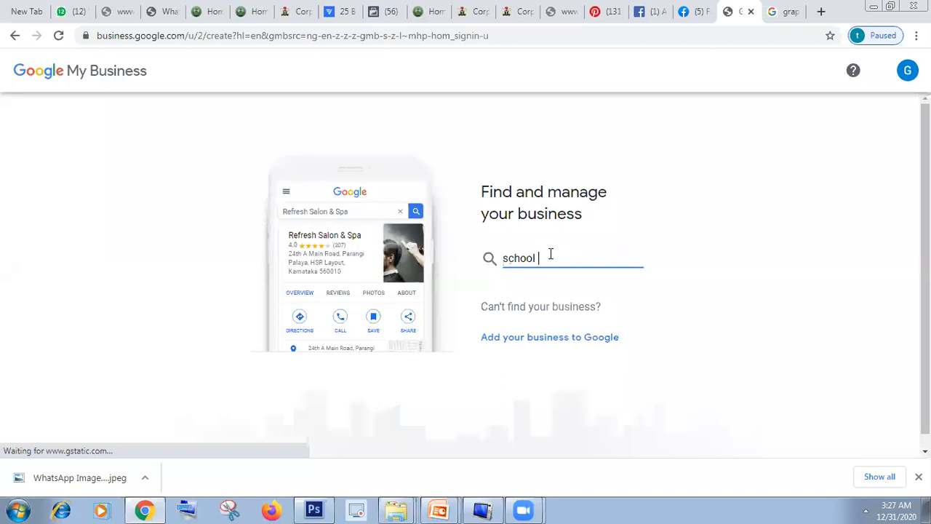
{"action": "type", "text": "of digita"}
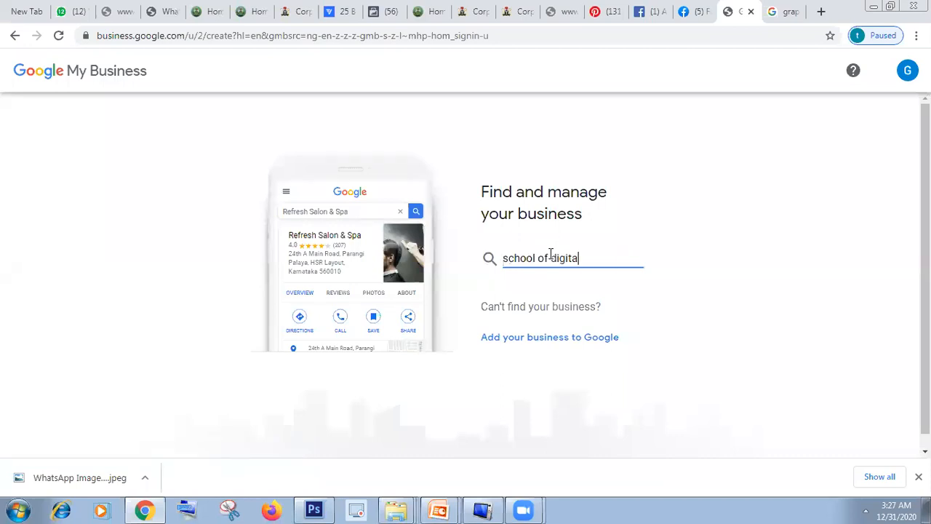
{"action": "type", "text": "l market"}
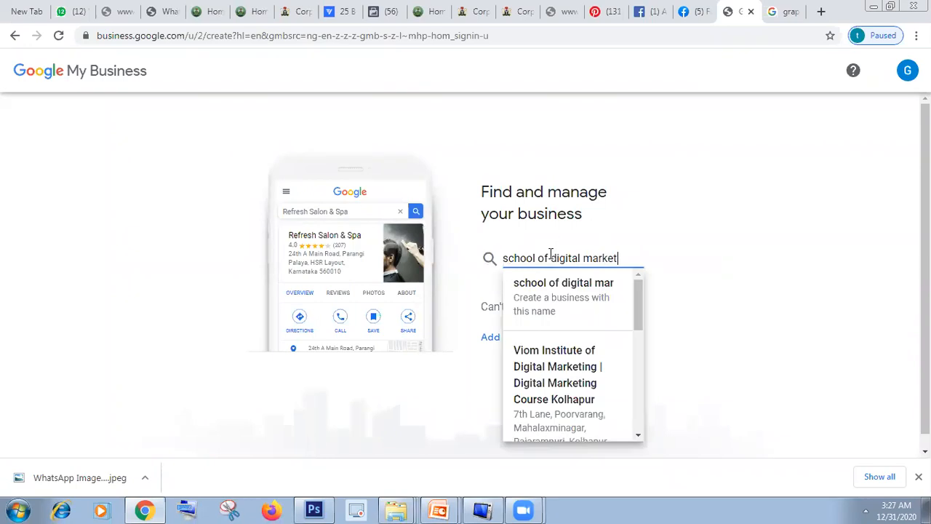
{"action": "type", "text": "iing"}
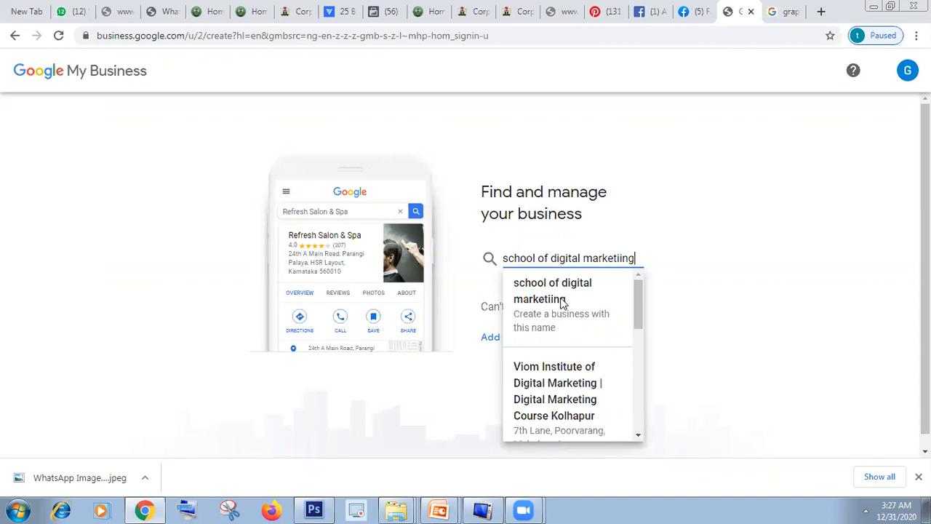
{"action": "left_click", "coordinate": [572, 283]}
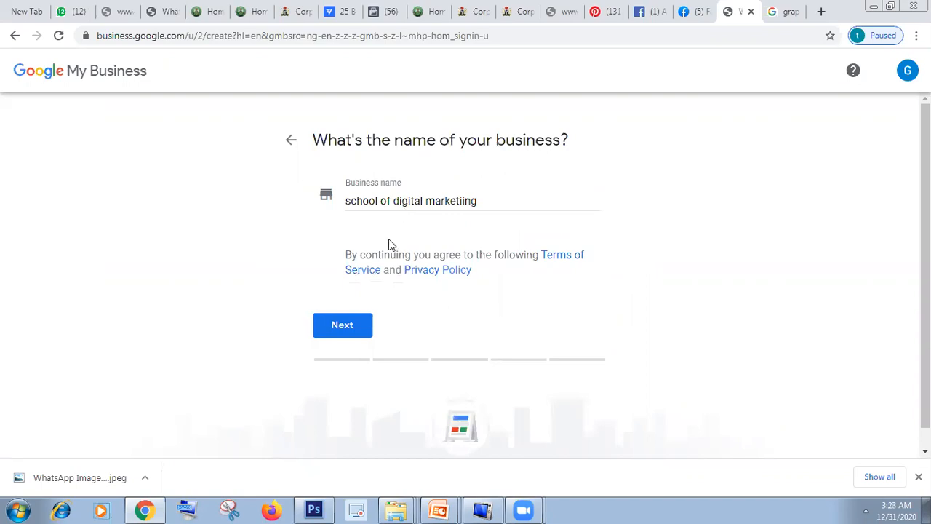
{"action": "left_click", "coordinate": [355, 324]}
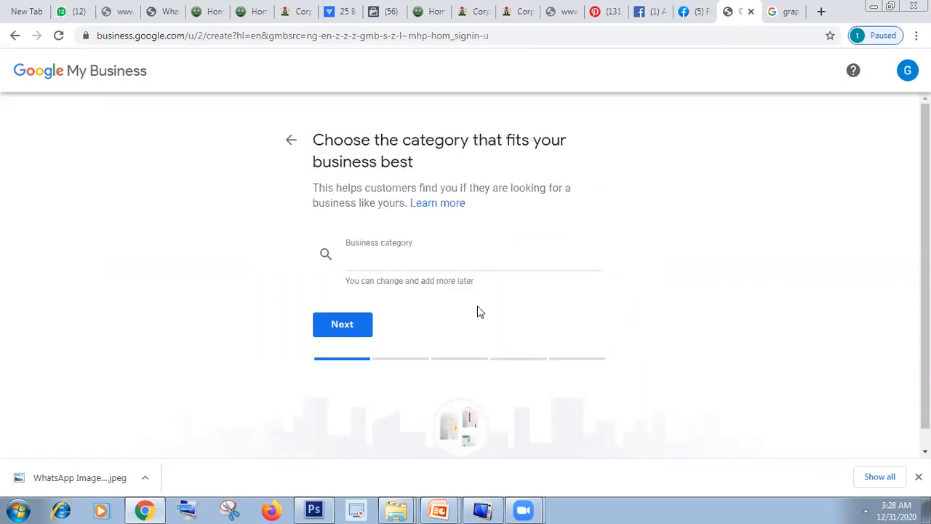
Step: Try to find a fitting business category with "ICT" and "Informatio", and clear the entry
{"action": "left_click", "coordinate": [416, 258]}
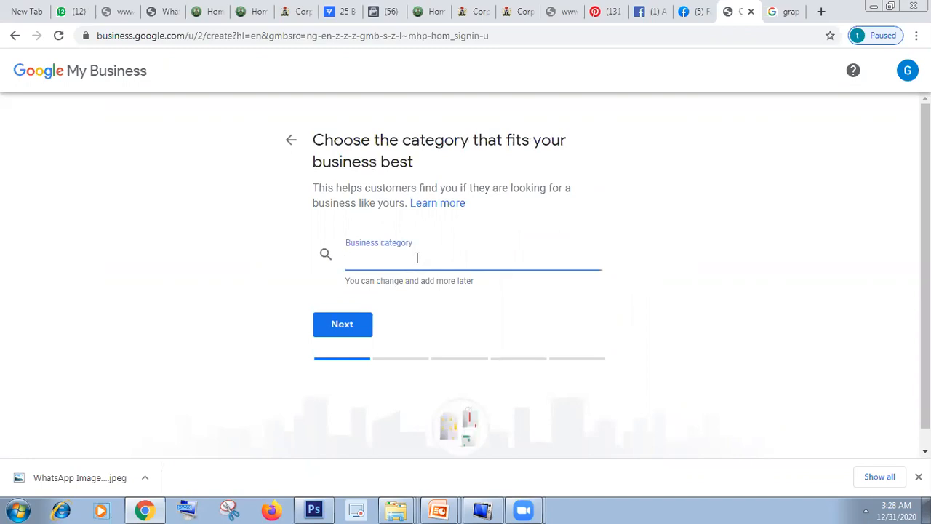
{"action": "type", "text": "IC"}
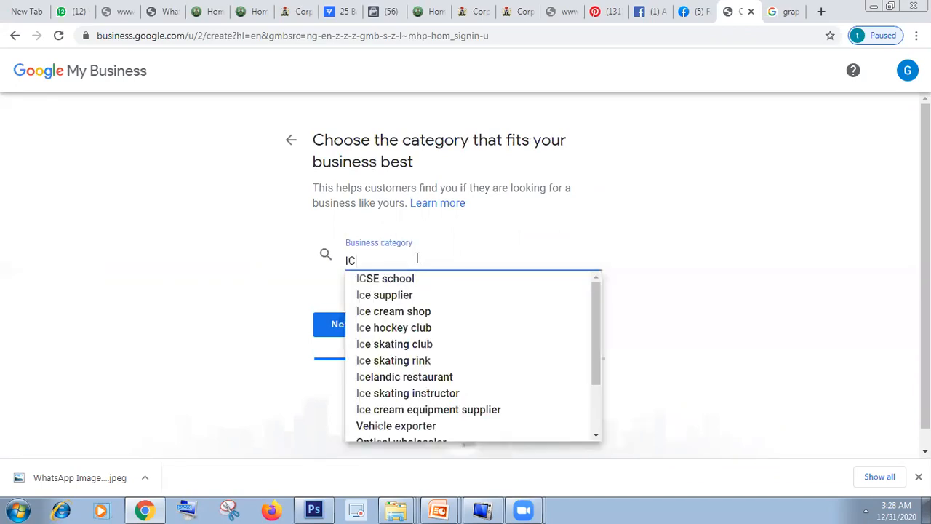
{"action": "type", "text": "T"}
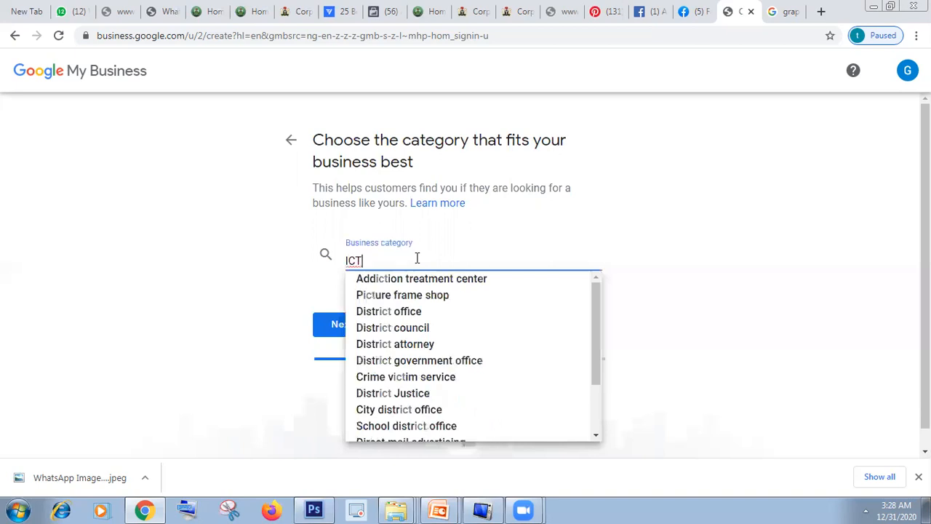
{"action": "key", "text": "BackSpace"}
{"action": "key", "text": "BackSpace"}
{"action": "type", "text": "n"}
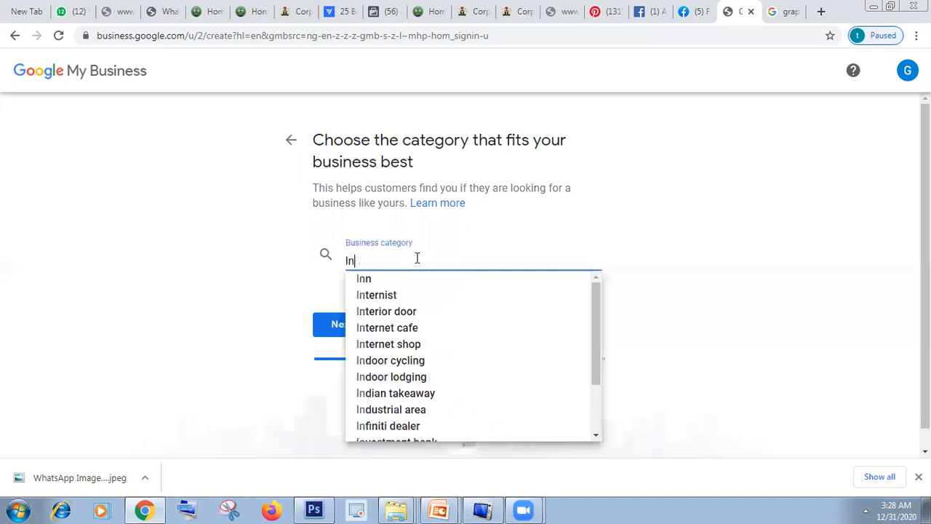
{"action": "type", "text": "formati"}
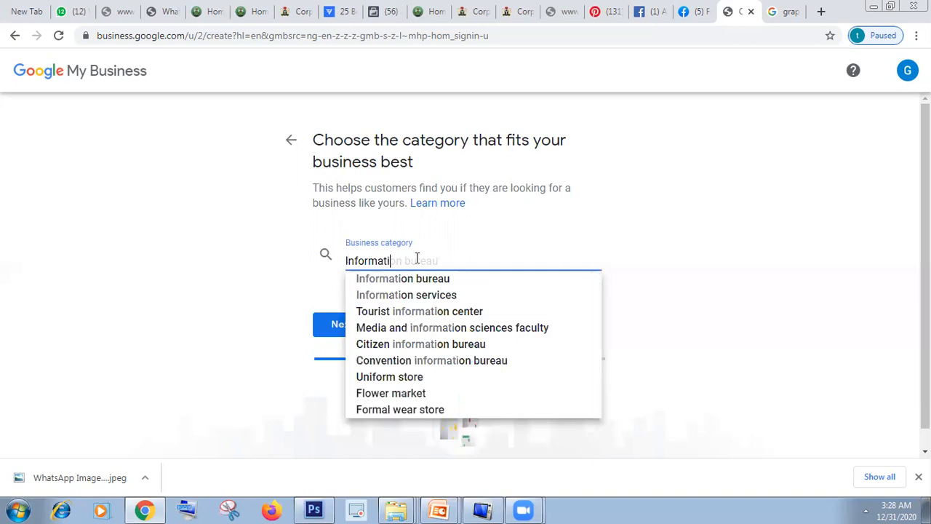
{"action": "type", "text": "o"}
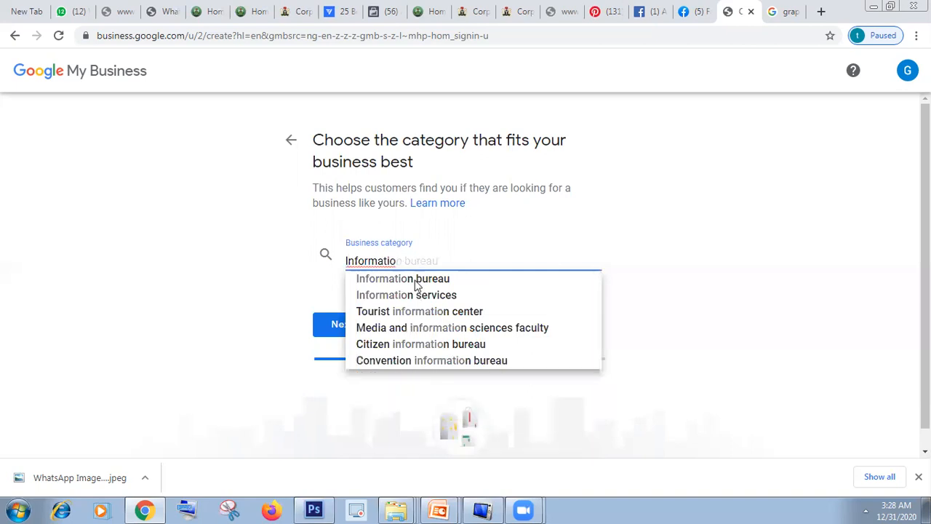
{"action": "key", "text": "BackSpace"}
{"action": "key", "text": "BackSpace"}
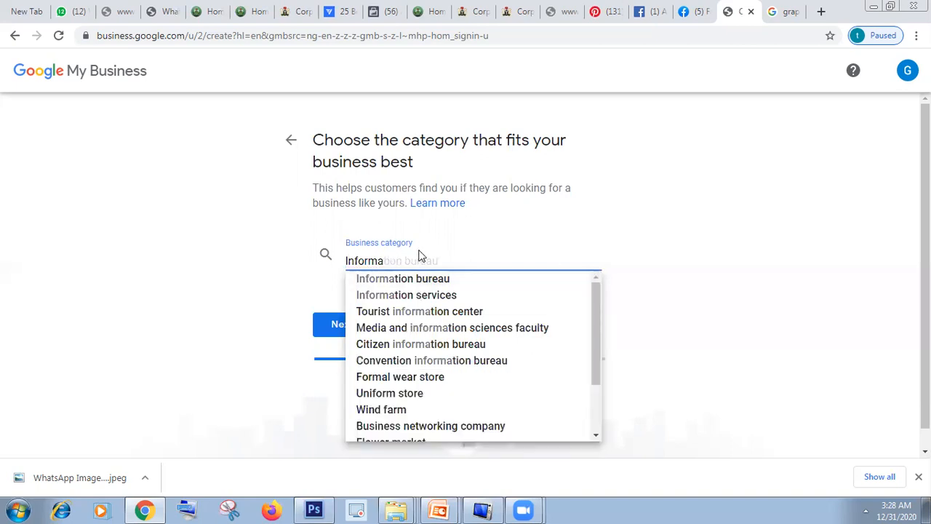
{"action": "key", "text": "BackSpace"}
{"action": "key", "text": "BackSpace"}
{"action": "key", "text": "BackSpace"}
{"action": "key", "text": "BackSpace"}
{"action": "key", "text": "BackSpace"}
{"action": "key", "text": "BackSpace"}
{"action": "key", "text": "BackSpace"}
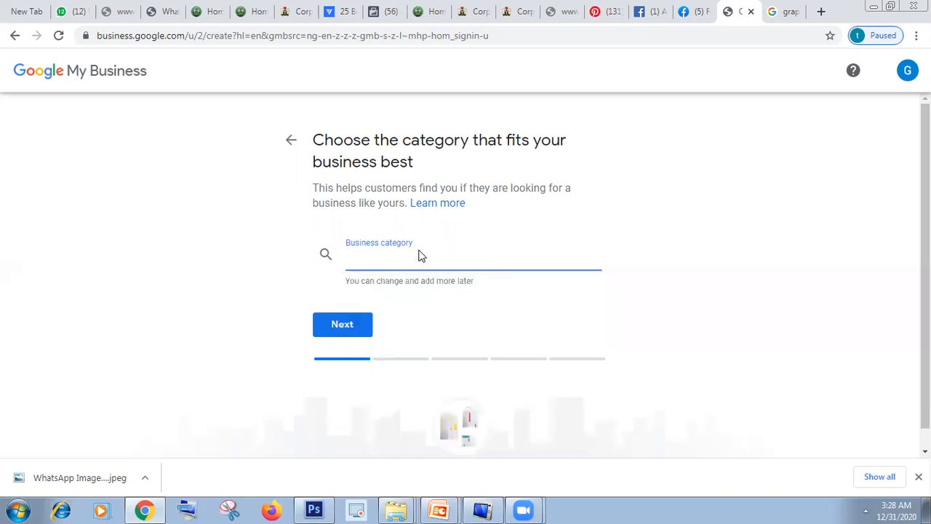
Step: Try to find a fitting business category with "tech", and clear the entry
{"action": "type", "text": "tech"}
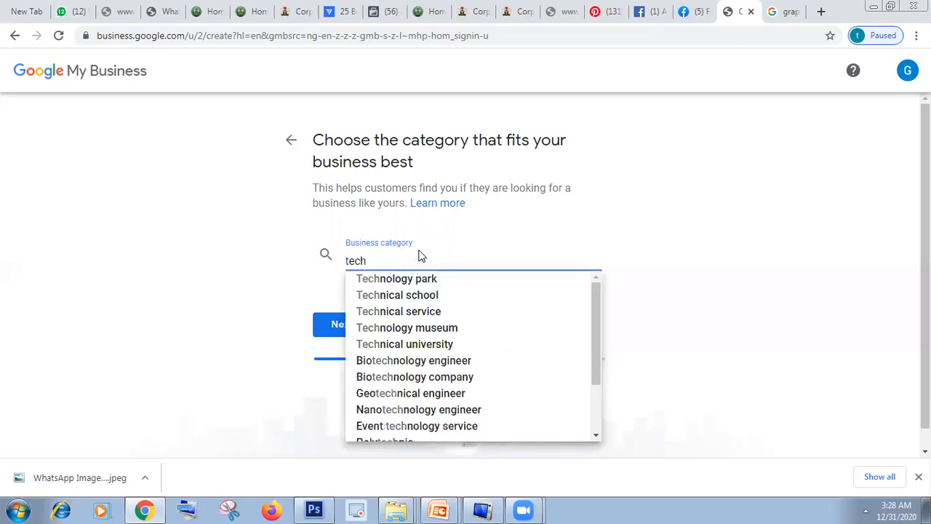
{"action": "left_click_drag", "start_coordinate": [593, 365], "coordinate": [592, 300]}
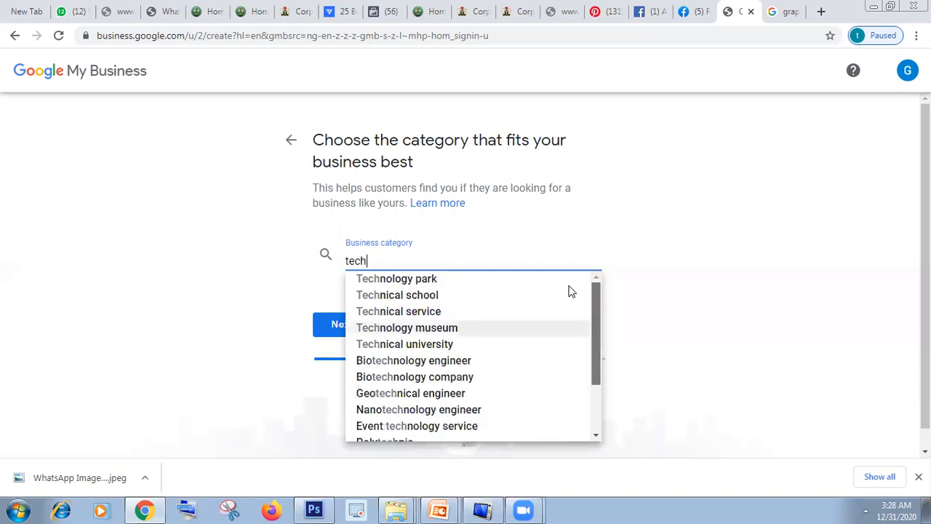
{"action": "key", "text": "BackSpace"}
{"action": "key", "text": "BackSpace"}
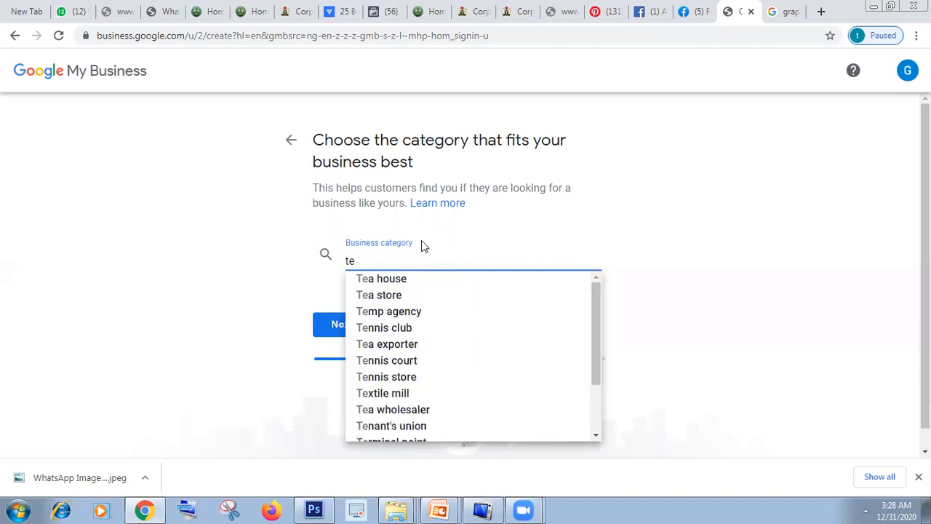
{"action": "key", "text": "BackSpace"}
{"action": "key", "text": "BackSpace"}
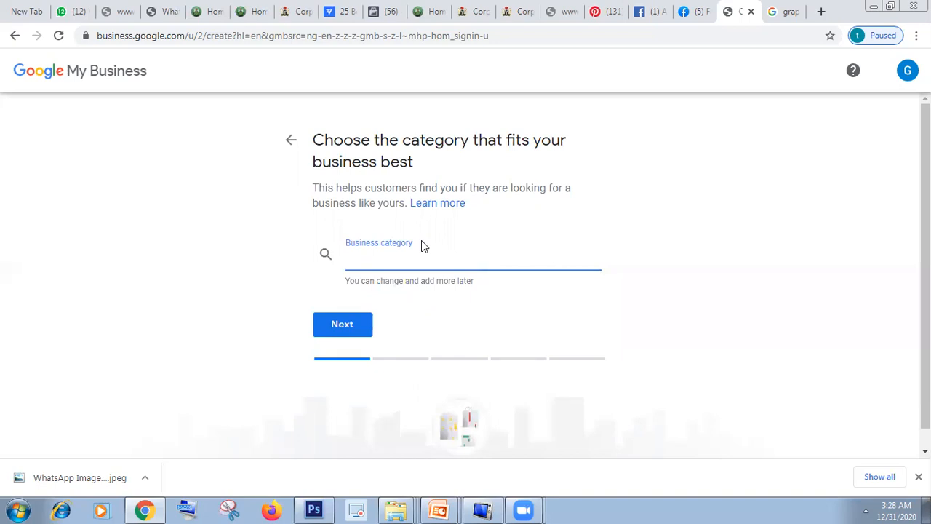
Step: Try "co" and "med" as business category searches, and clear the entry
{"action": "type", "text": "co"}
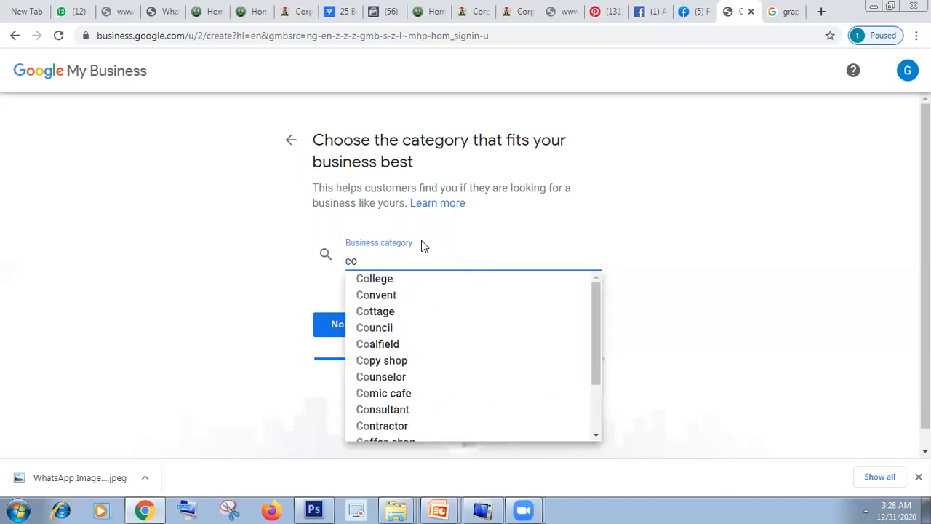
{"action": "key", "text": "BackSpace"}
{"action": "key", "text": "BackSpace"}
{"action": "type", "text": "med"}
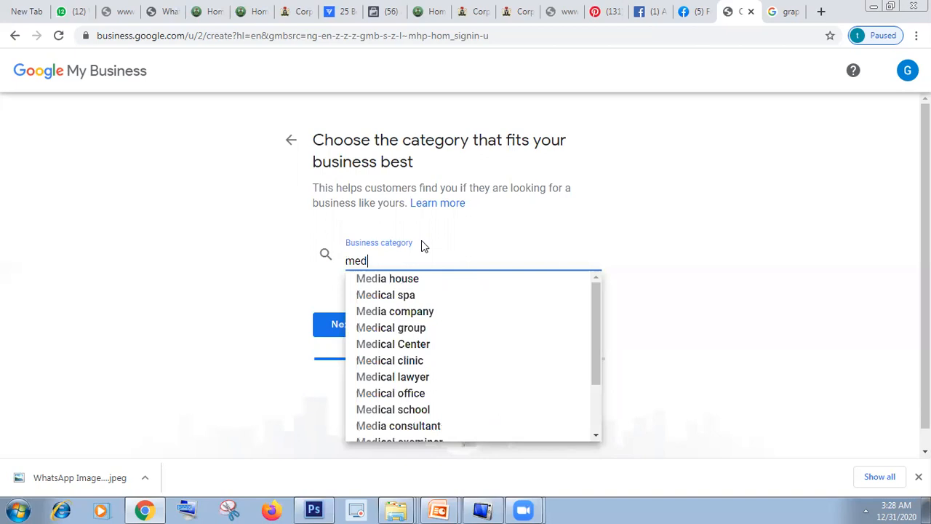
{"action": "key", "text": "BackSpace"}
{"action": "key", "text": "BackSpace"}
{"action": "key", "text": "BackSpace"}
Step: Set the business category to Advertising agency and answer Yes to adding a location customers can visit
{"action": "type", "text": "advert"}
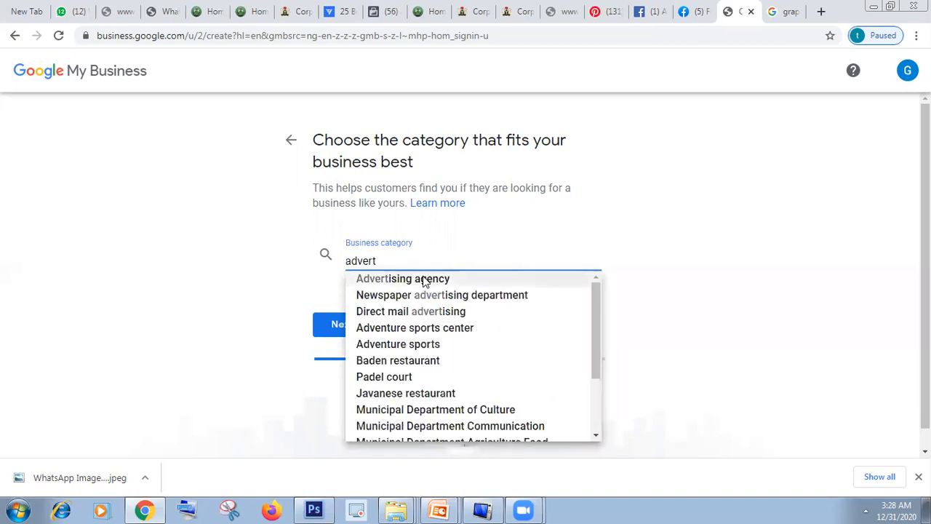
{"action": "left_click", "coordinate": [425, 279]}
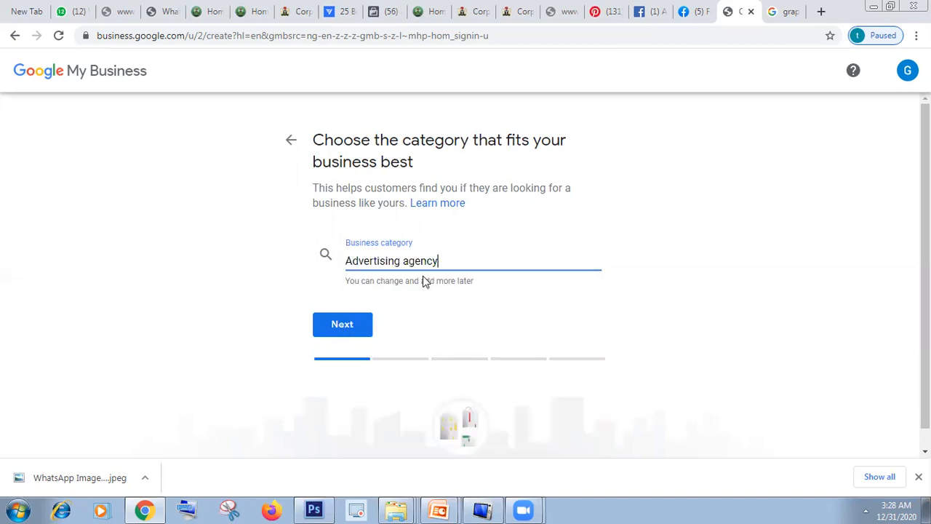
{"action": "left_click", "coordinate": [354, 332]}
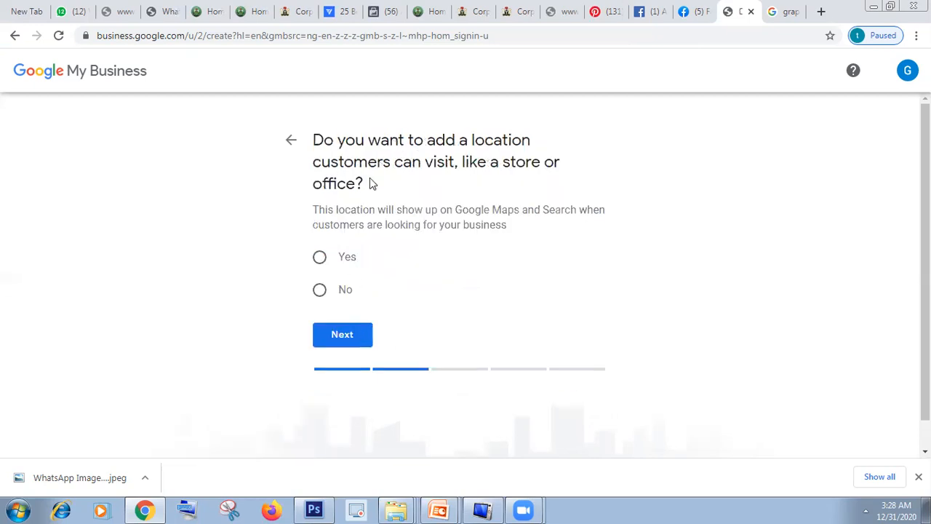
{"action": "left_click", "coordinate": [320, 260]}
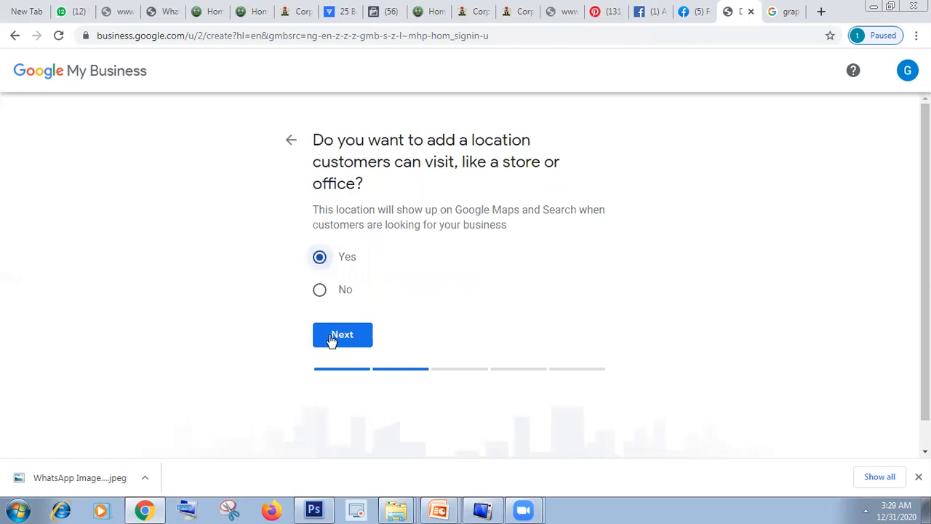
{"action": "left_click", "coordinate": [331, 338]}
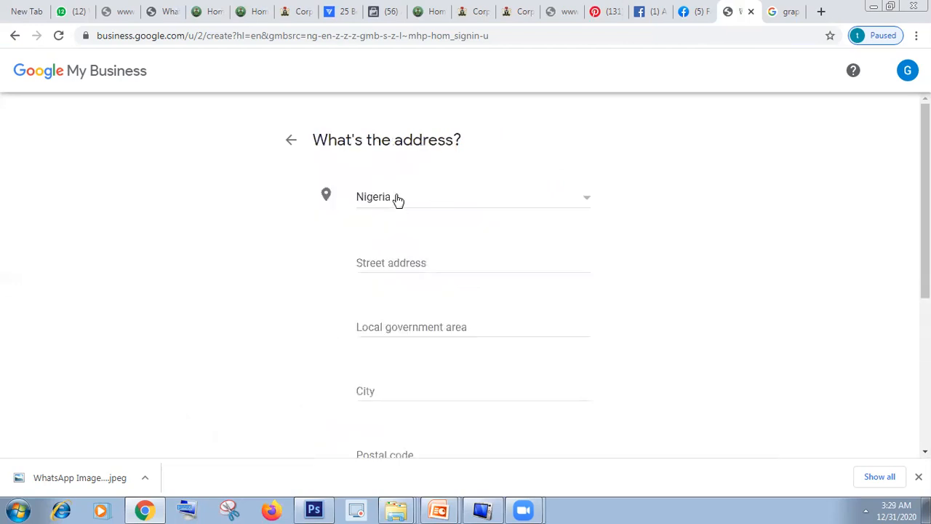
Step: Fill in the street address of the business, keeping Nigeria as the country
{"action": "left_click", "coordinate": [400, 261]}
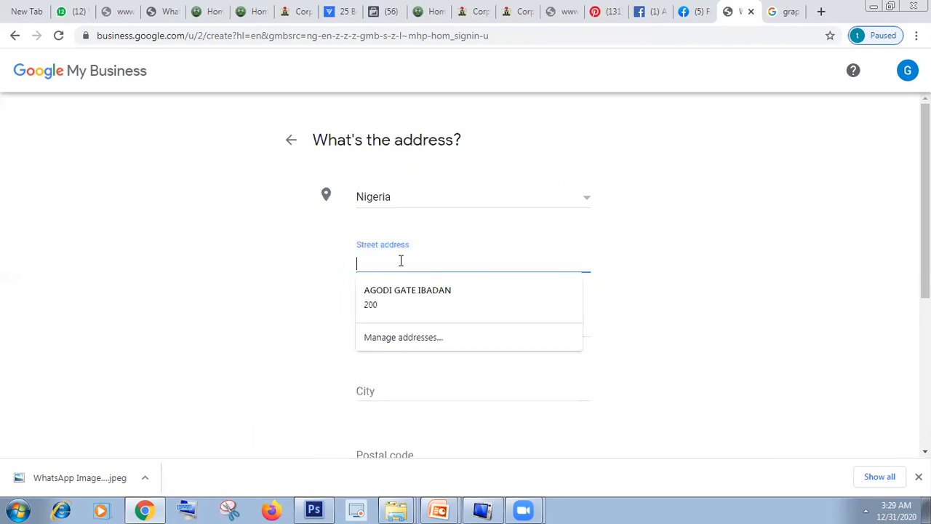
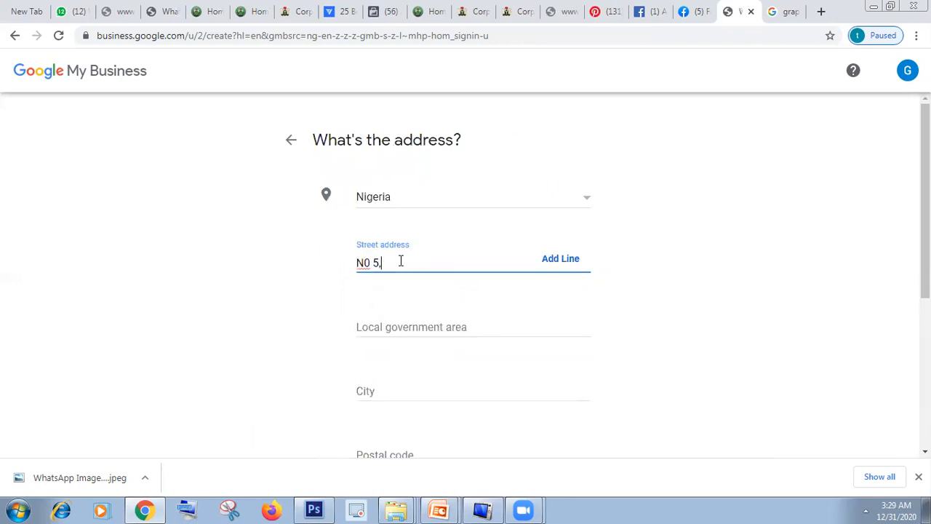
{"action": "left_click", "coordinate": [430, 279]}
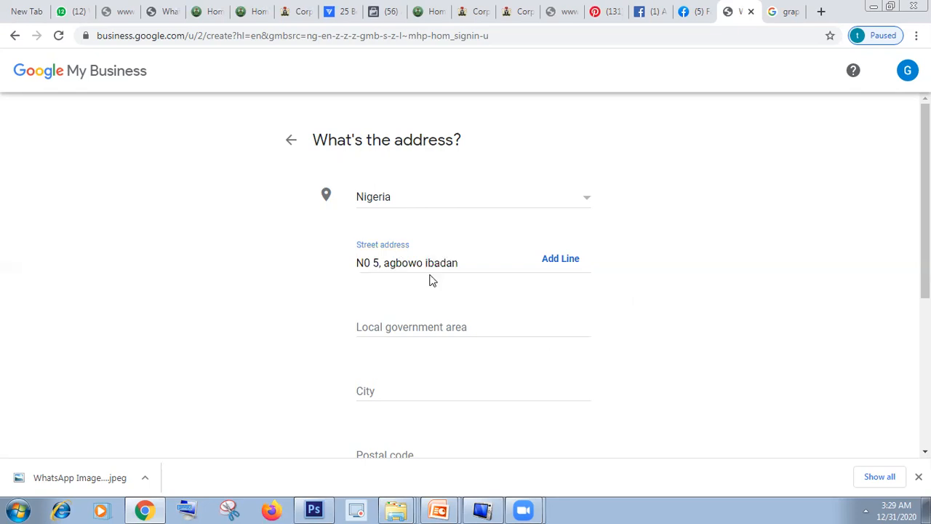
Step: Fill in the local government area and the city of the business address
{"action": "left_click", "coordinate": [400, 330]}
{"action": "type", "text": "Ibadan "}
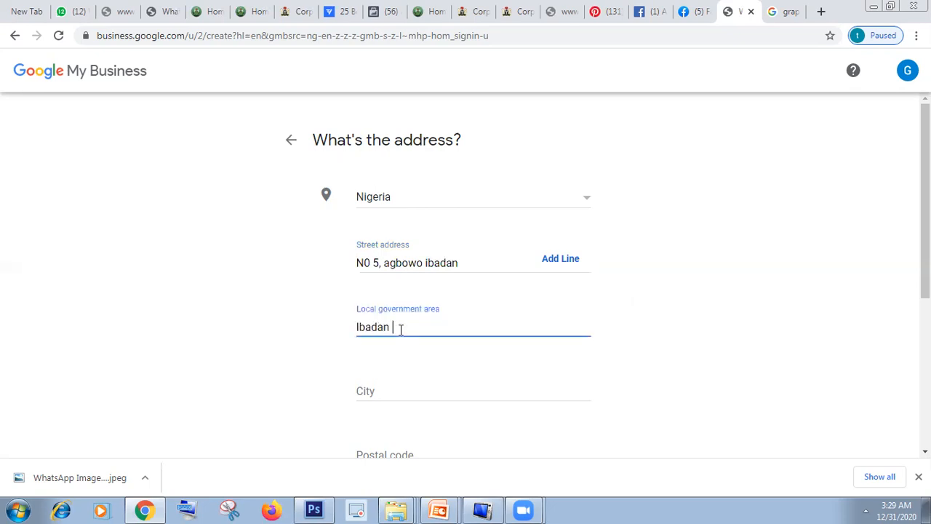
{"action": "type", "text": "Su"}
{"action": "type", "text": "uth"}
{"action": "scroll", "coordinate": [484, 281], "scroll_direction": "down", "scroll_amount": 1}
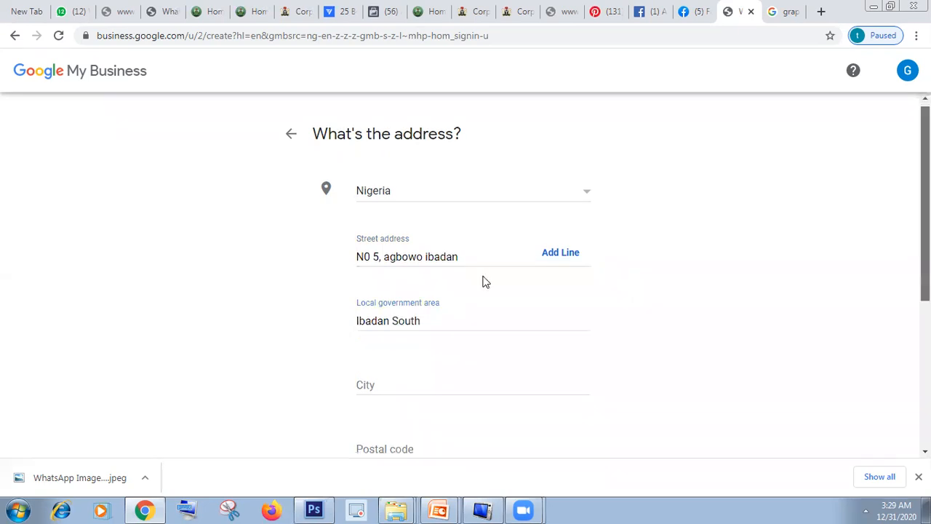
{"action": "left_click", "coordinate": [424, 298]}
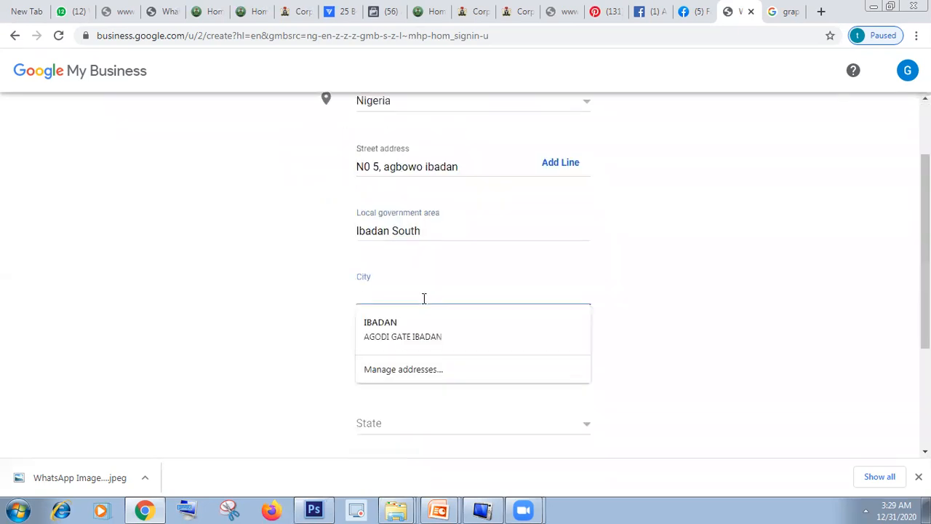
{"action": "type", "text": "Ibadan"}
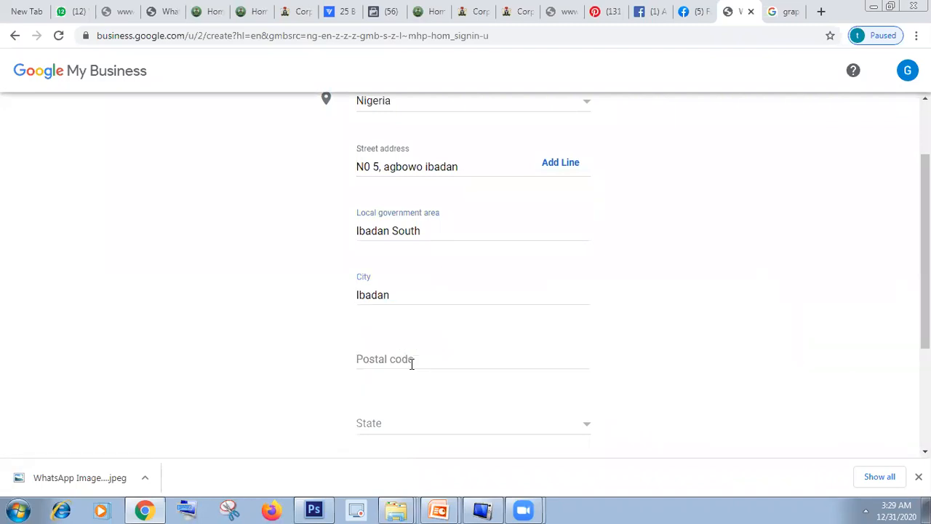
Step: Enter a postal code for the business address and select Oyo as the state
{"action": "left_click", "coordinate": [411, 364]}
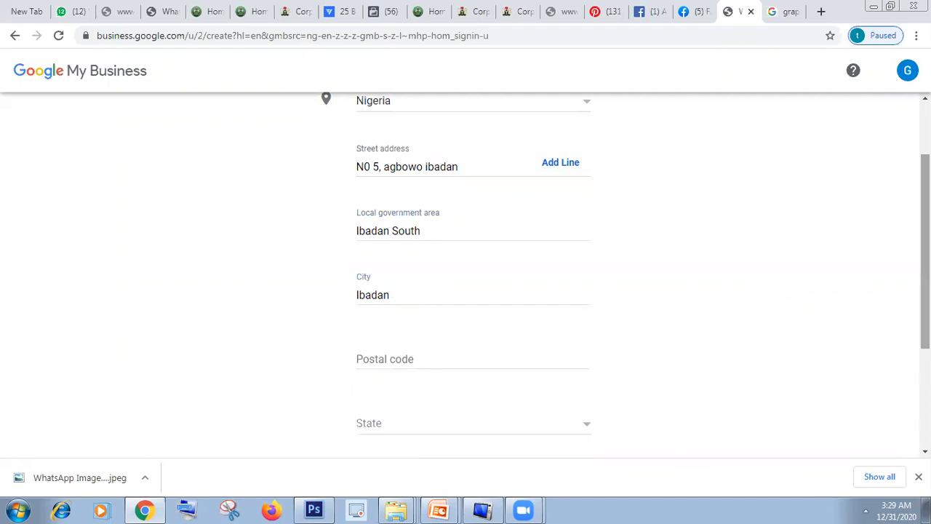
{"action": "scroll", "coordinate": [473, 277], "scroll_direction": "down", "scroll_amount": 1}
{"action": "left_click", "coordinate": [407, 294]}
{"action": "type", "text": "200"}
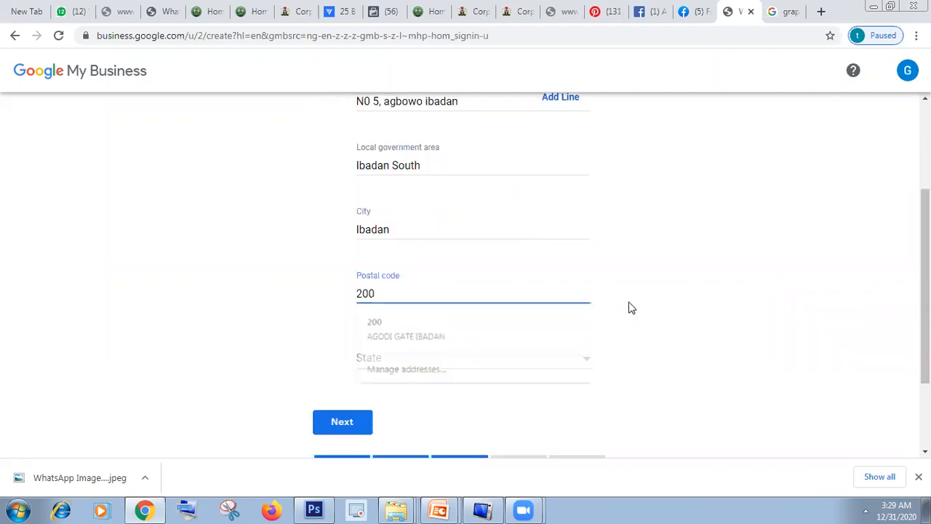
{"action": "left_click", "coordinate": [428, 360]}
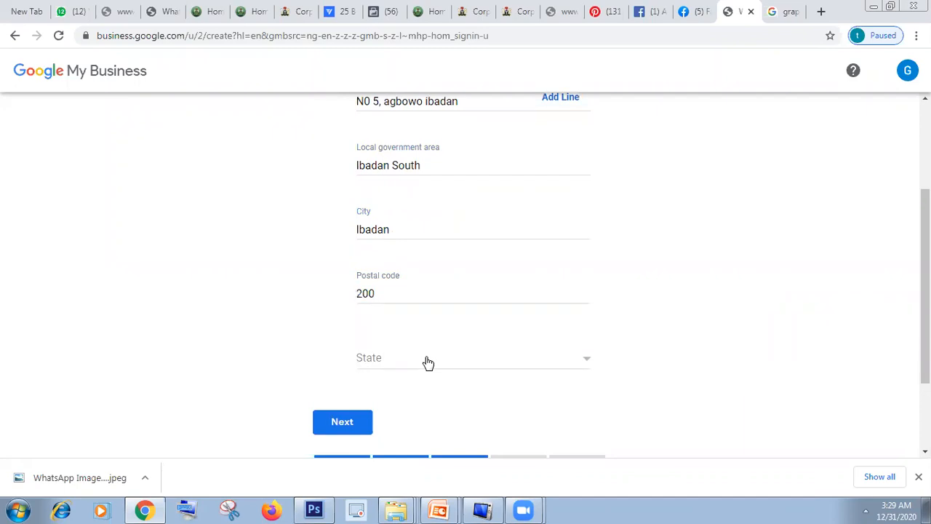
{"action": "left_click", "coordinate": [428, 362]}
{"action": "left_click_drag", "start_coordinate": [595, 300], "coordinate": [592, 410]}
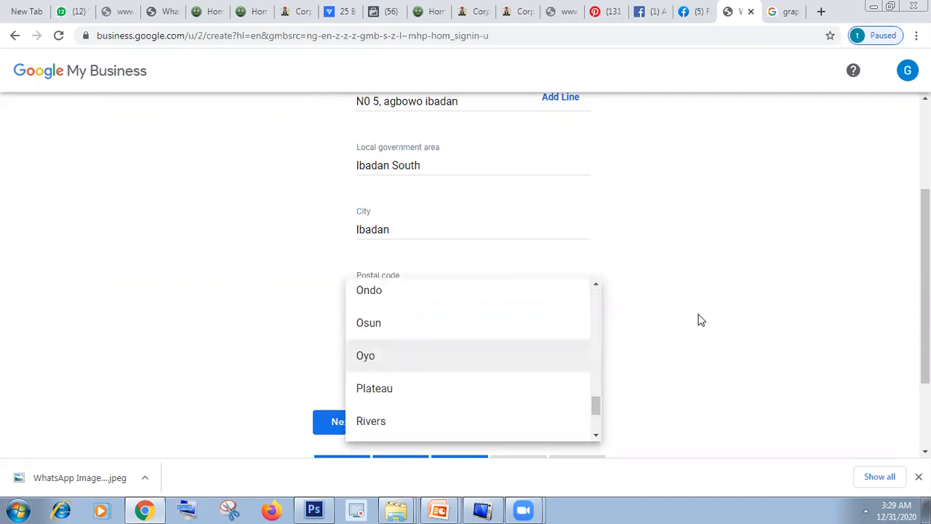
{"action": "key", "text": "Return"}
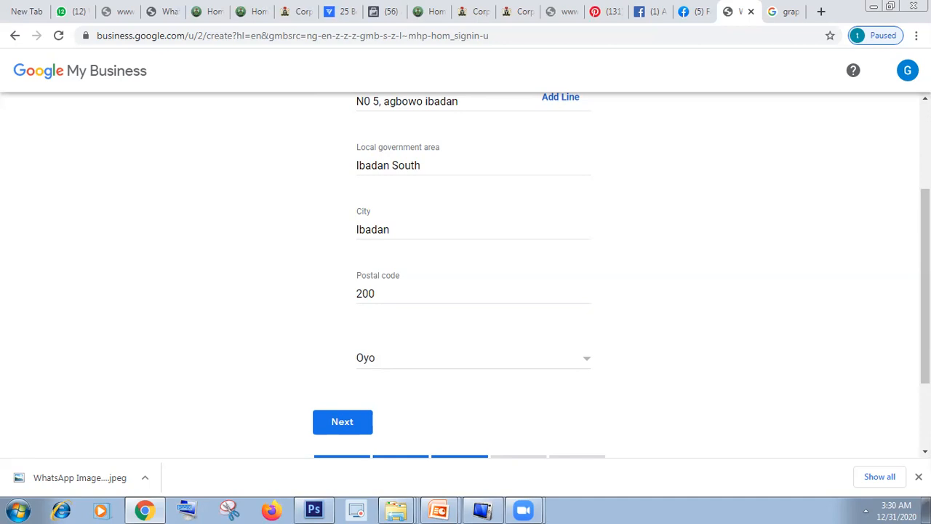
Step: Review the completed address, try to continue to the next page, and clear the postal code
{"action": "left_click_drag", "start_coordinate": [925, 313], "coordinate": [925, 376]}
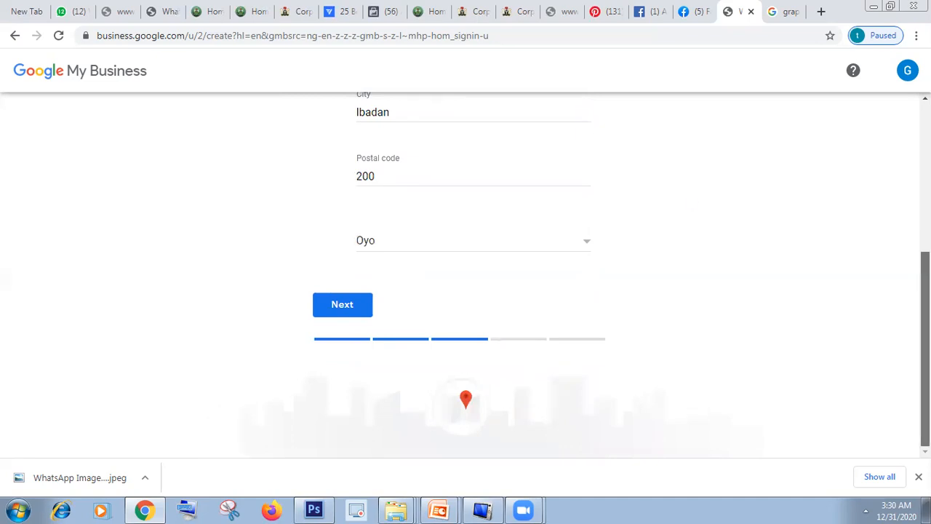
{"action": "scroll", "coordinate": [561, 229], "scroll_direction": "up", "scroll_amount": 3}
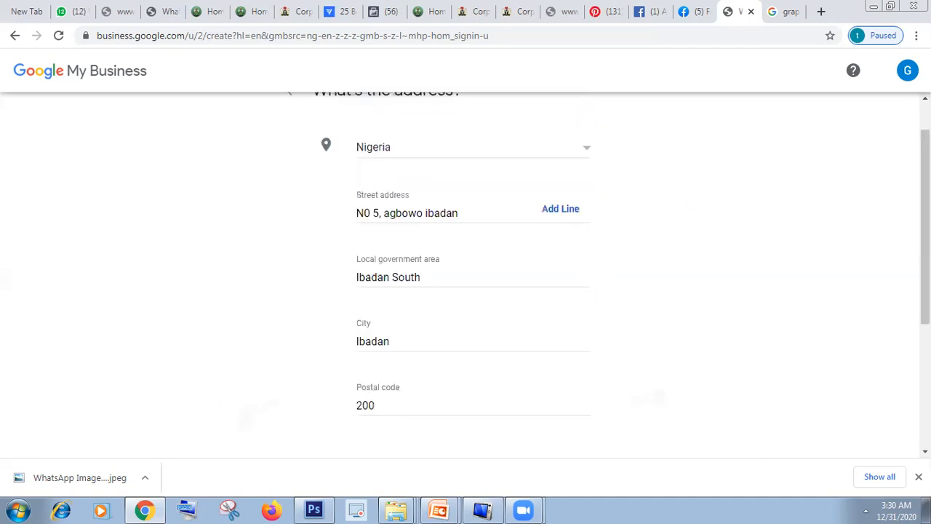
{"action": "scroll", "coordinate": [567, 371], "scroll_direction": "down", "scroll_amount": 3}
{"action": "scroll", "coordinate": [487, 422], "scroll_direction": "down", "scroll_amount": 1}
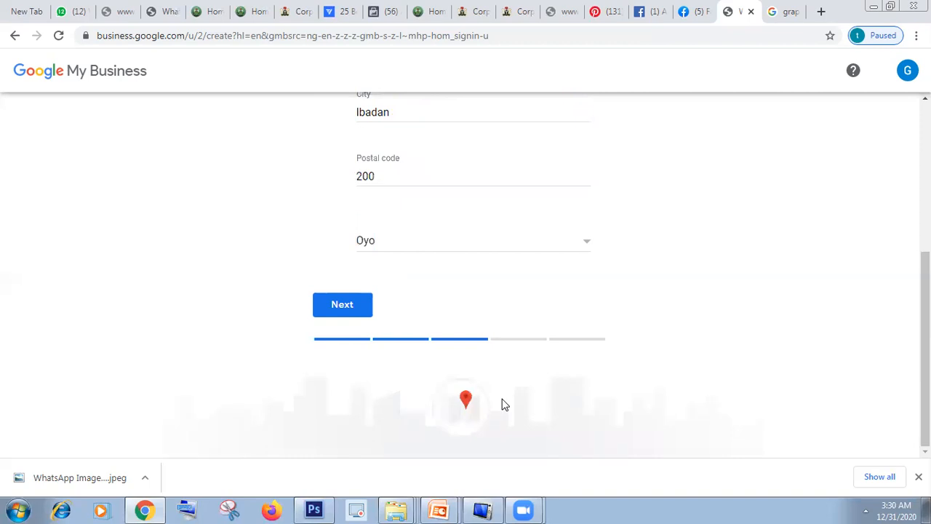
{"action": "left_click", "coordinate": [342, 314]}
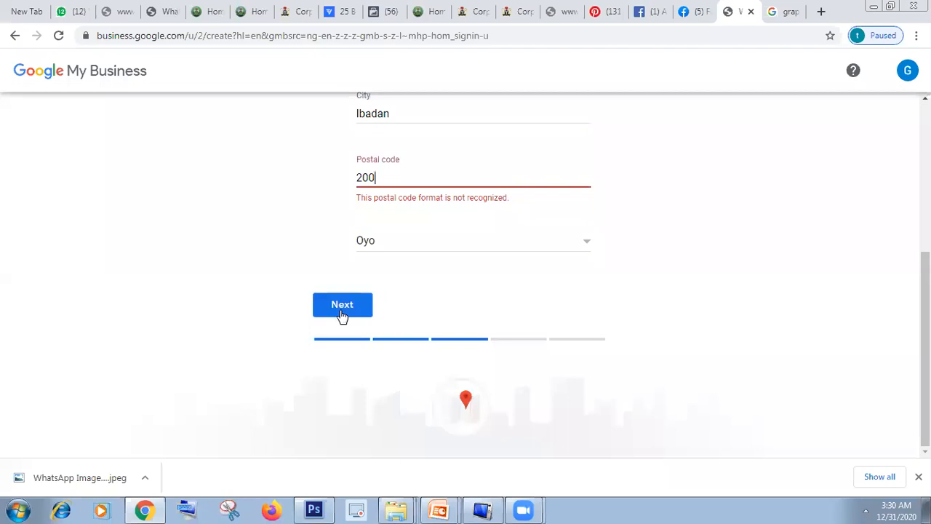
{"action": "key", "text": "BackSpace"}
{"action": "key", "text": "BackSpace"}
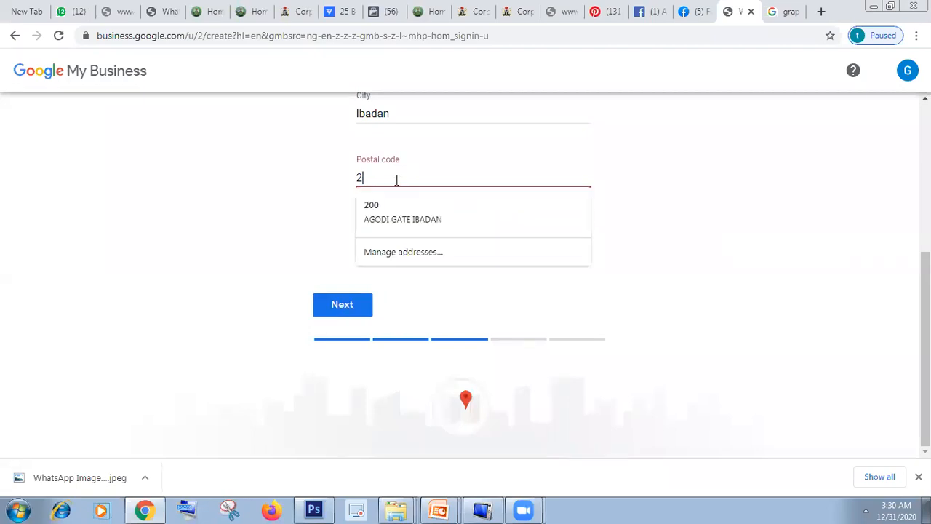
{"action": "key", "text": "BackSpace"}
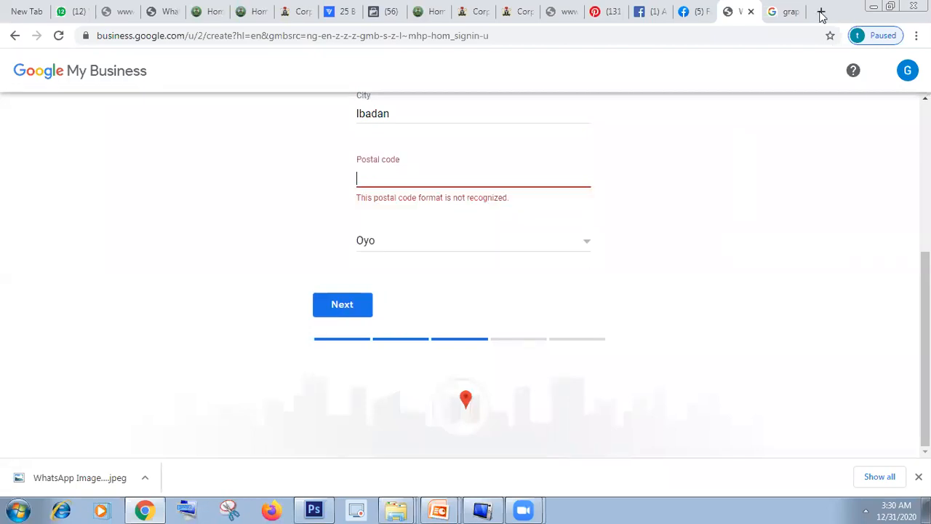
Step: Search the web in a new tab for the postal code of Ibadan and select the code in the result
{"action": "key", "text": "ctrl+t"}
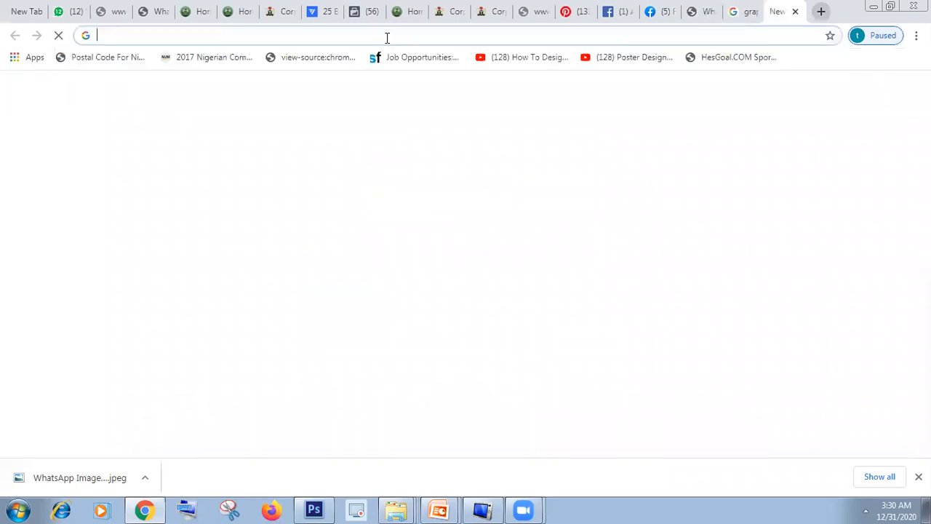
{"action": "left_click", "coordinate": [387, 36]}
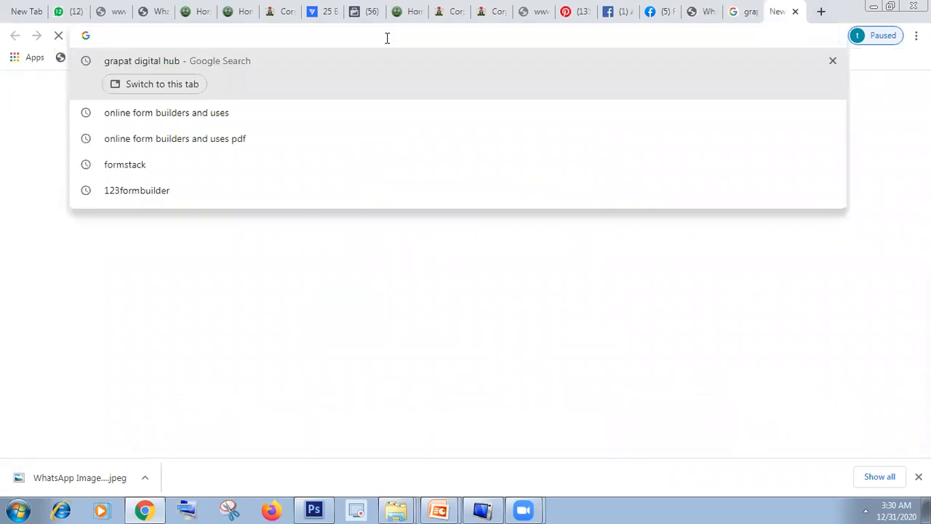
{"action": "type", "text": "postal code "}
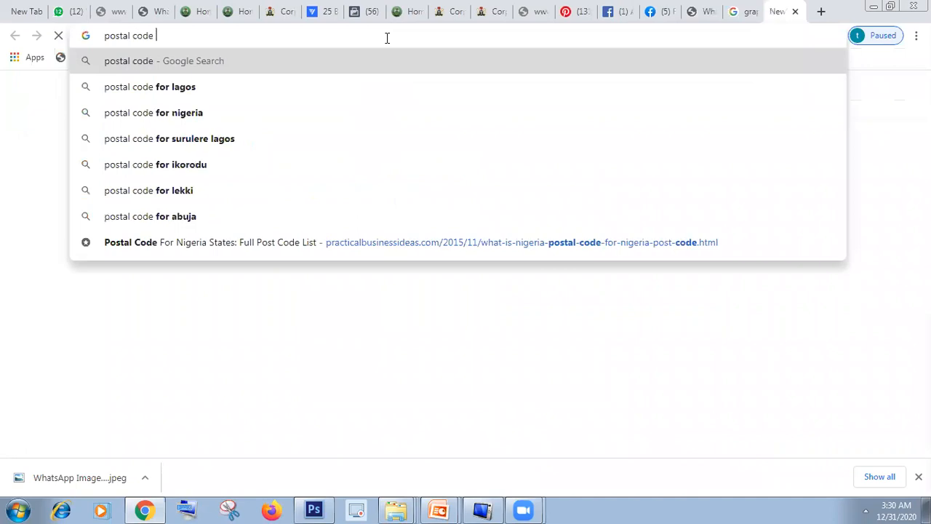
{"action": "type", "text": "of iabadan"}
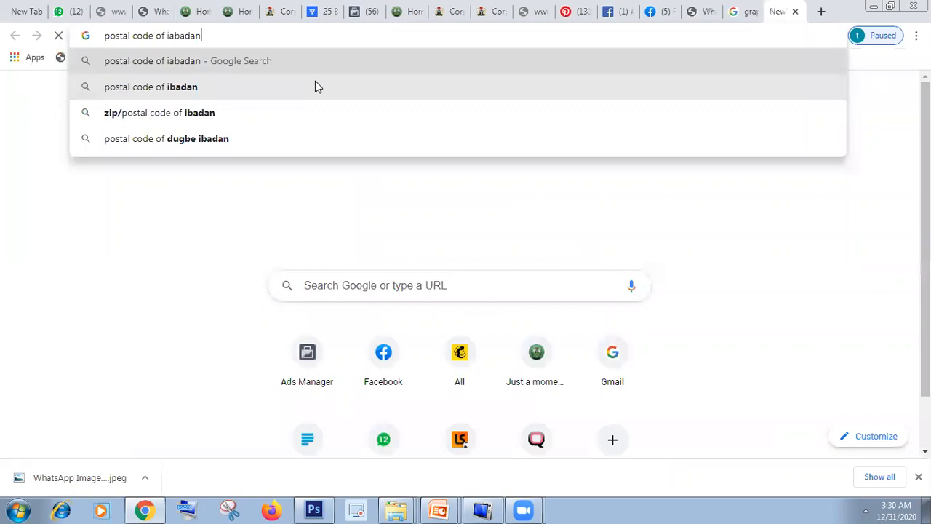
{"action": "left_click", "coordinate": [315, 86]}
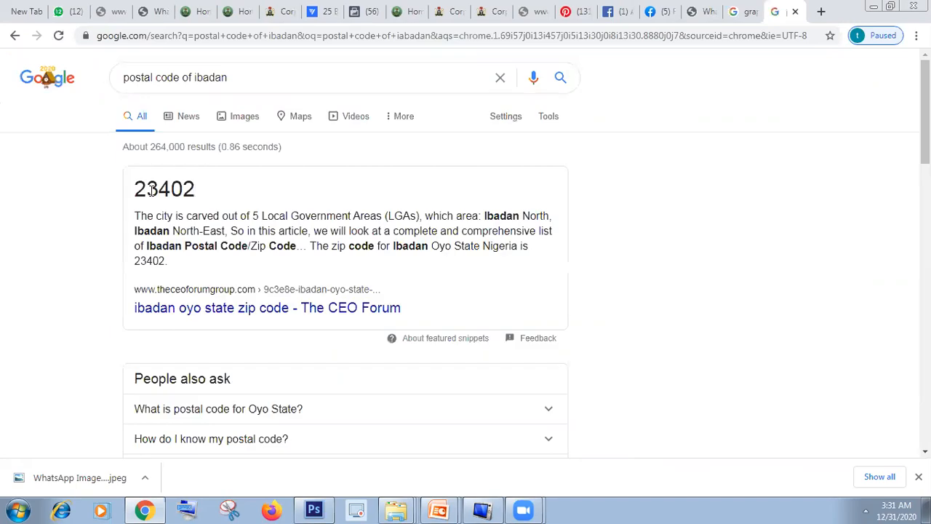
{"action": "left_click_drag", "start_coordinate": [137, 190], "coordinate": [157, 191]}
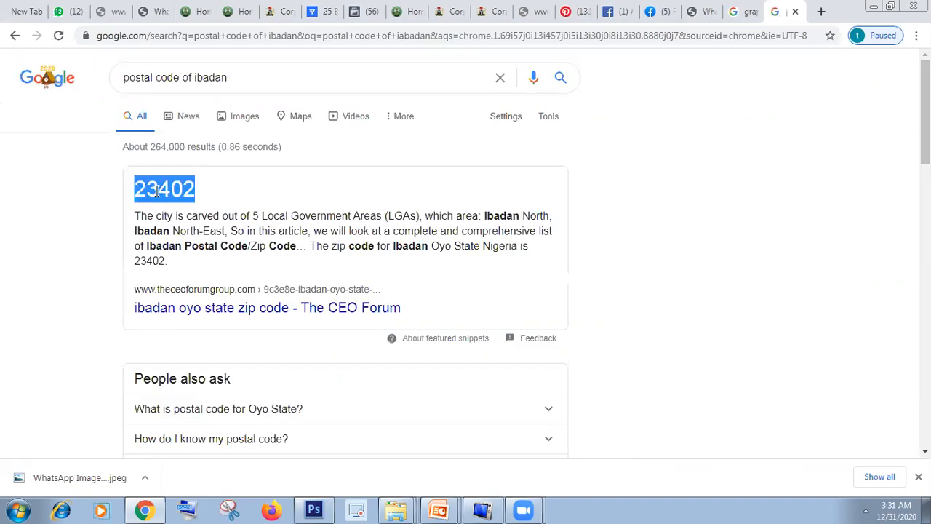
{"action": "right_click", "coordinate": [164, 194]}
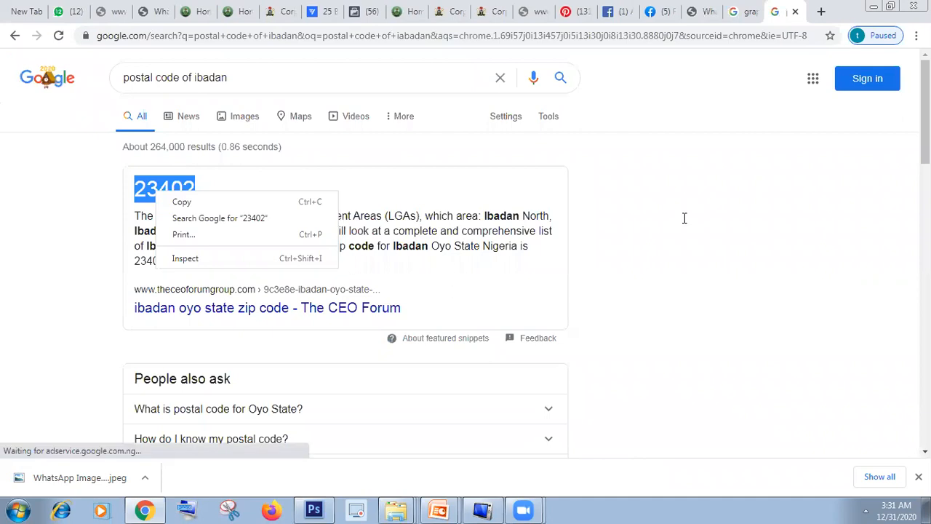
Step: Return to the business address form, enter the postal code found for Ibadan, and try to continue
{"action": "left_click", "coordinate": [750, 11]}
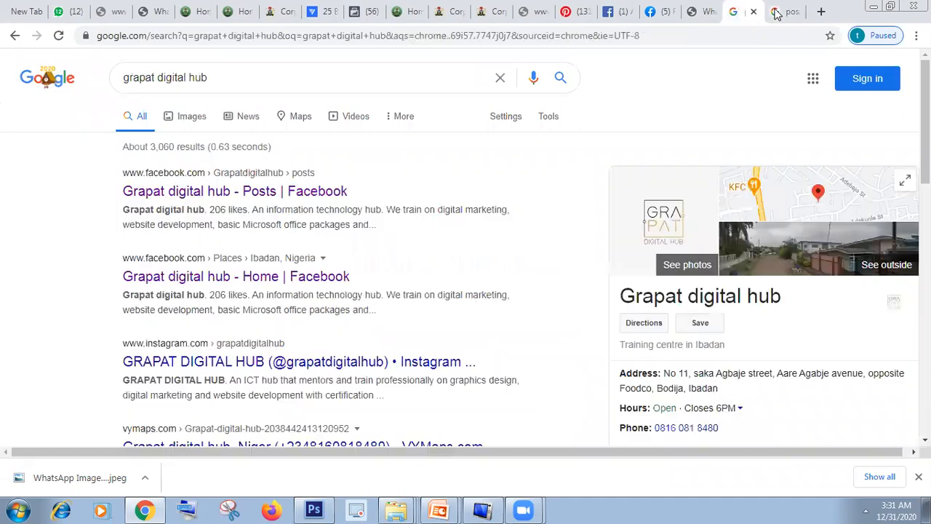
{"action": "left_click", "coordinate": [703, 14]}
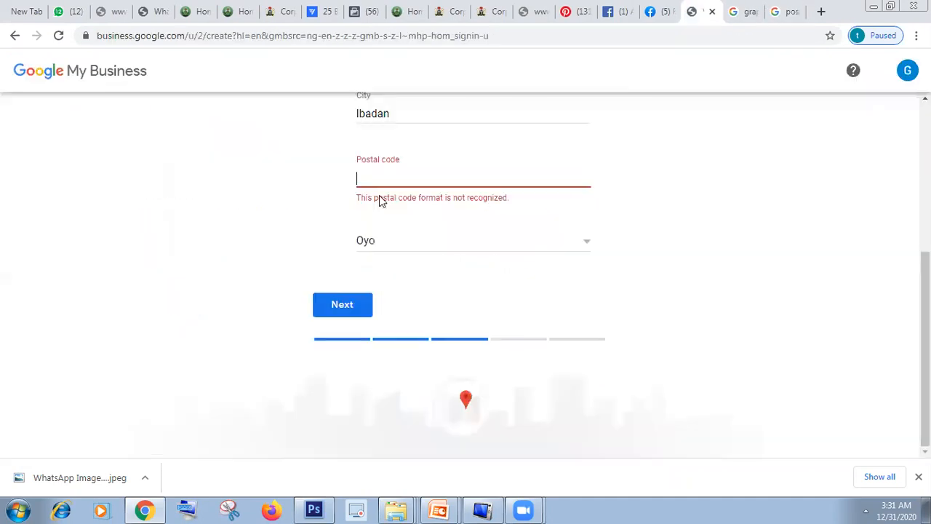
{"action": "left_click", "coordinate": [383, 175]}
{"action": "type", "text": "23402"}
{"action": "left_click", "coordinate": [342, 307]}
{"action": "left_click", "coordinate": [337, 308]}
{"action": "left_click", "coordinate": [343, 307]}
{"action": "scroll", "coordinate": [466, 276], "scroll_direction": "up", "scroll_amount": 1}
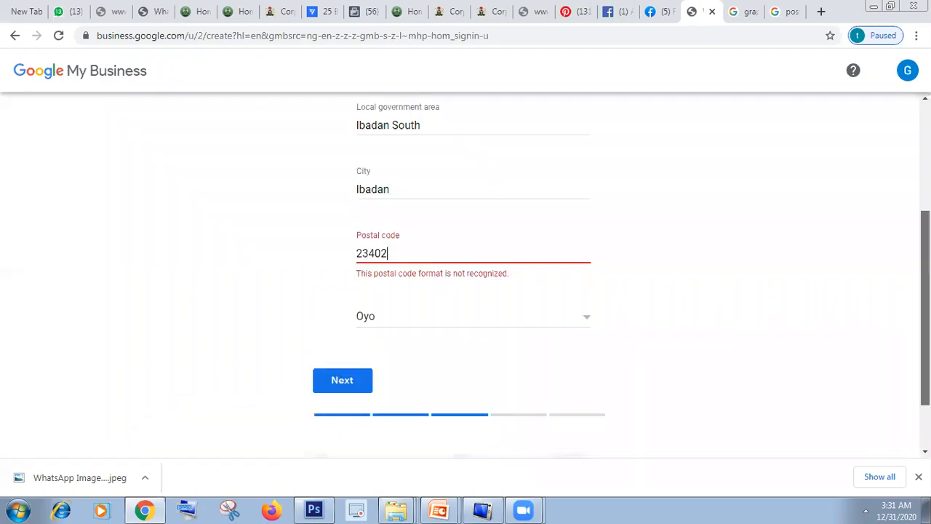
{"action": "scroll", "coordinate": [466, 276], "scroll_direction": "up", "scroll_amount": 2}
{"action": "scroll", "coordinate": [466, 276], "scroll_direction": "down", "scroll_amount": 1}
Step: Change the web search to the postal code of agbowo
{"action": "left_click", "coordinate": [788, 5]}
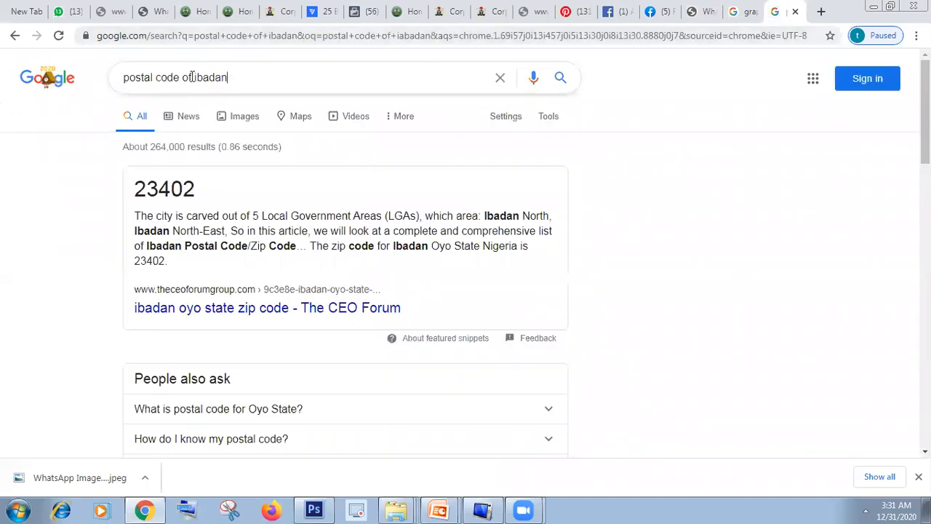
{"action": "left_click_drag", "start_coordinate": [227, 78], "coordinate": [195, 80]}
{"action": "key", "text": "BackSpace"}
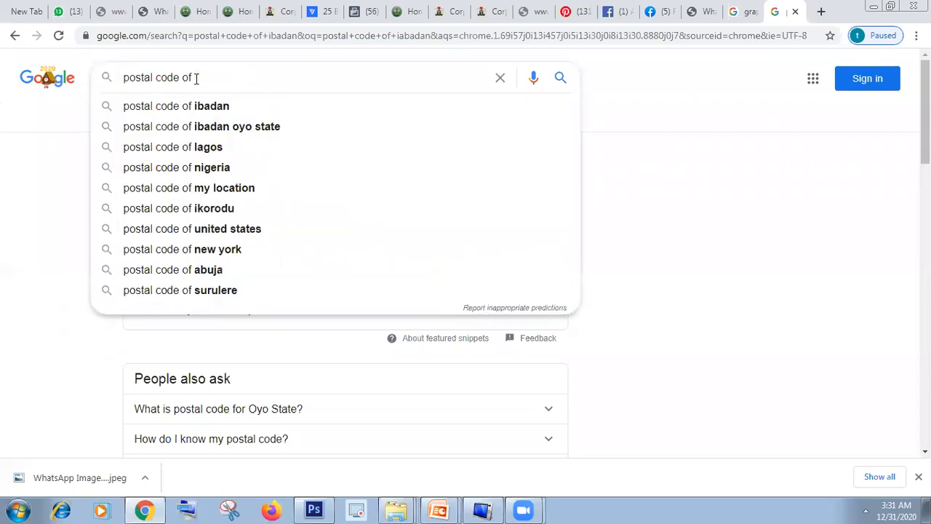
{"action": "type", "text": "agbowo"}
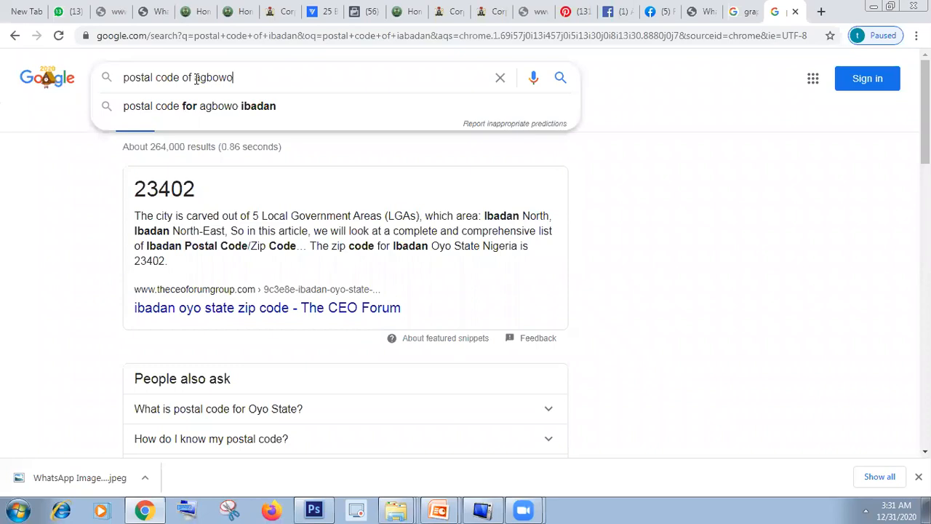
{"action": "key", "text": "Return"}
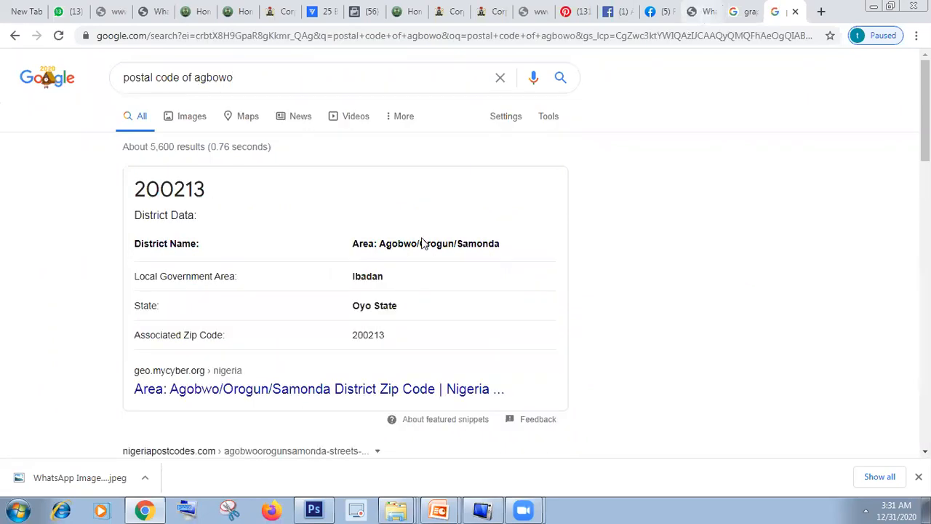
Step: Replace the postal code in the business address with the one found for Agbowo and continue
{"action": "key", "text": "BackSpace"}
{"action": "key", "text": "BackSpace"}
{"action": "key", "text": "BackSpace"}
{"action": "key", "text": "BackSpace"}
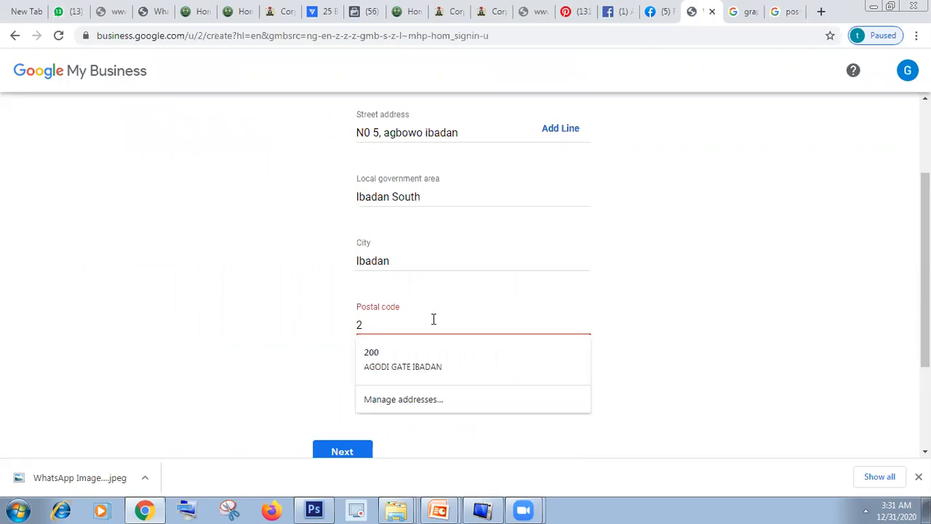
{"action": "type", "text": "00213"}
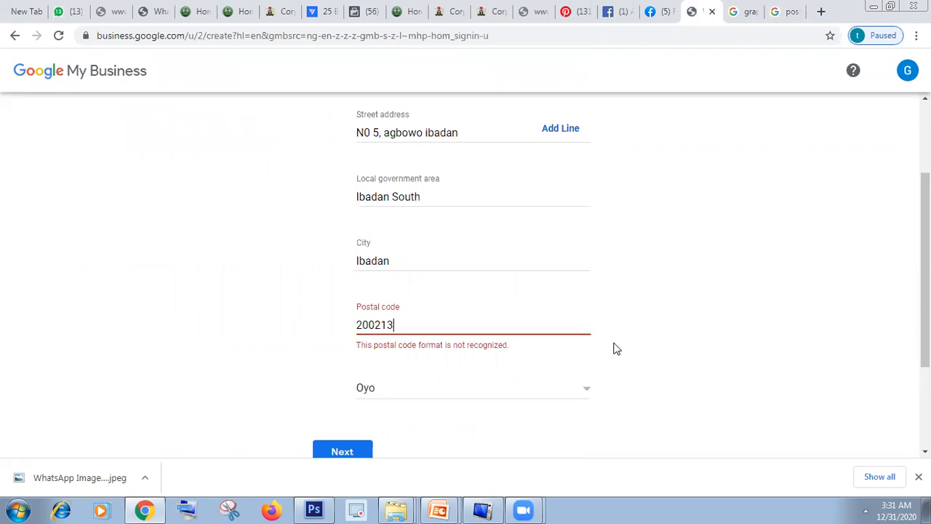
{"action": "left_click", "coordinate": [336, 454]}
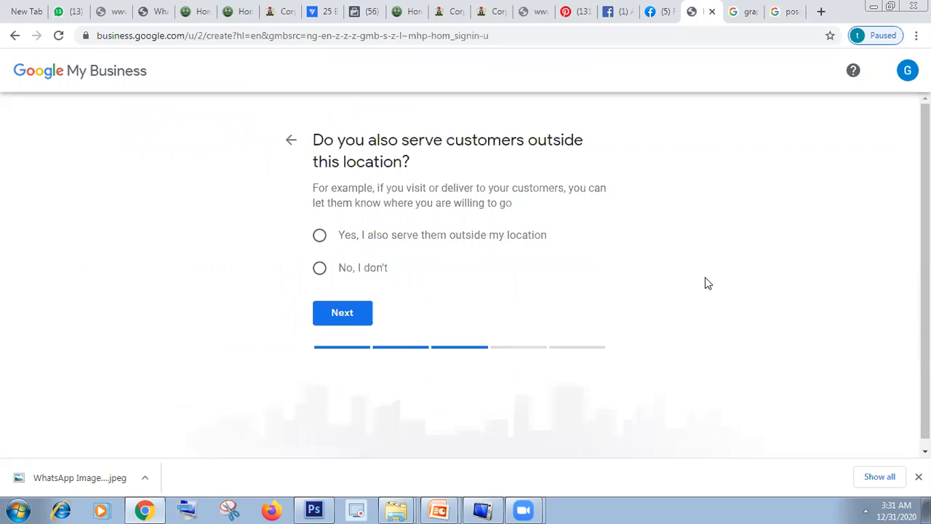
Step: State that customers are also served outside the location and add Abuja, Nigeria as a service area
{"action": "left_click", "coordinate": [321, 235]}
{"action": "left_click", "coordinate": [346, 313]}
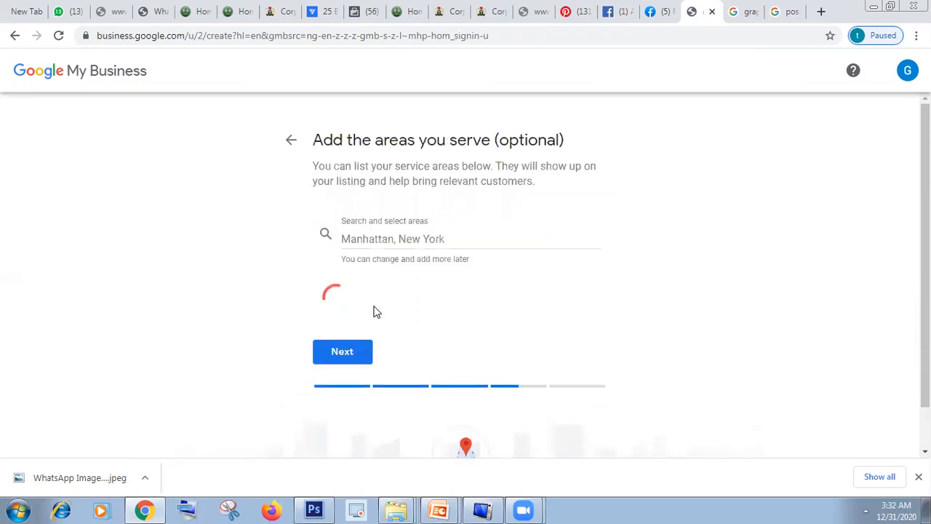
{"action": "left_click", "coordinate": [403, 239]}
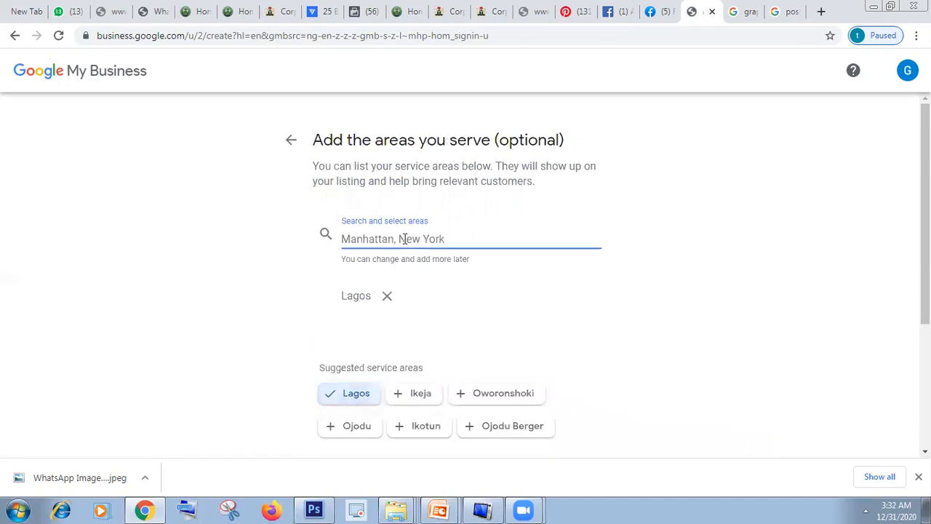
{"action": "type", "text": "Abuja"}
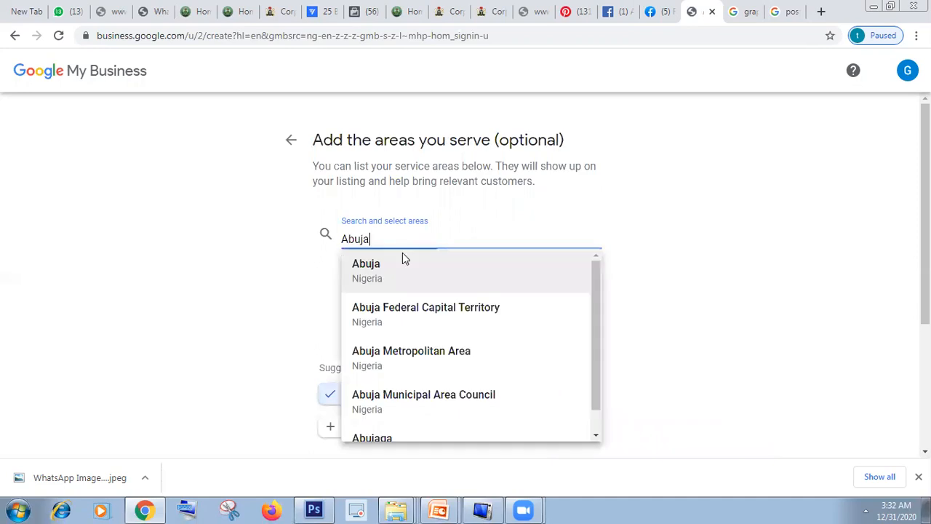
{"action": "key", "text": "Return"}
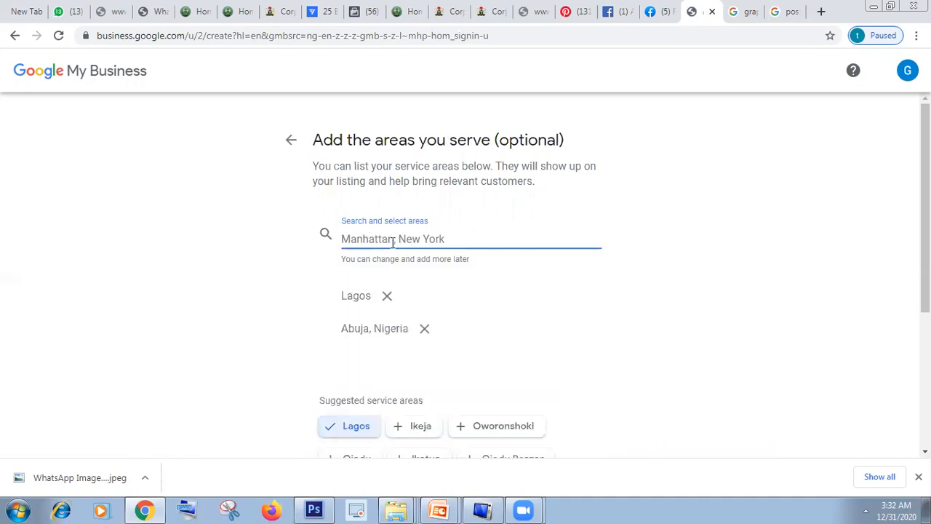
Step: Add Edo State, Nigeria to the service areas and continue to the contact details
{"action": "type", "text": "Edo"}
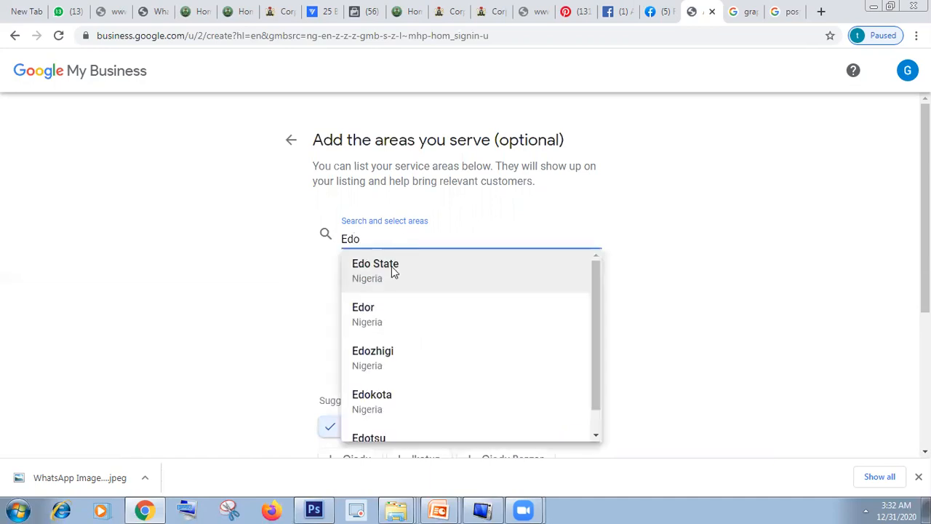
{"action": "left_click", "coordinate": [391, 271]}
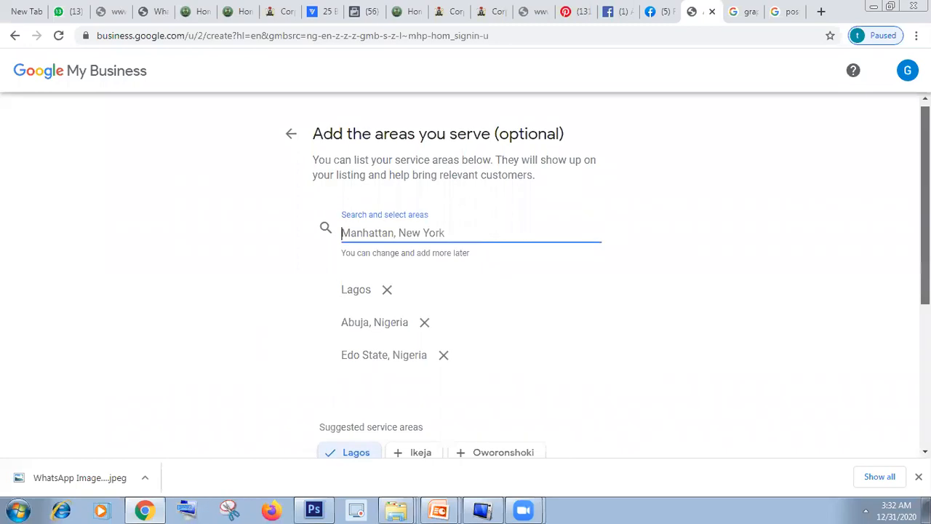
{"action": "scroll", "coordinate": [466, 277], "scroll_direction": "down", "scroll_amount": 1}
{"action": "scroll", "coordinate": [466, 276], "scroll_direction": "up", "scroll_amount": 1}
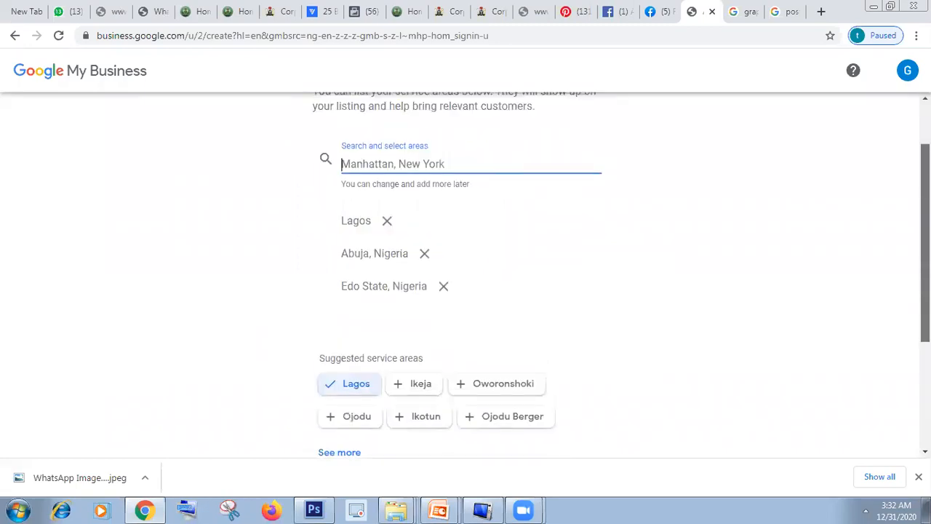
{"action": "scroll", "coordinate": [464, 366], "scroll_direction": "down", "scroll_amount": 2}
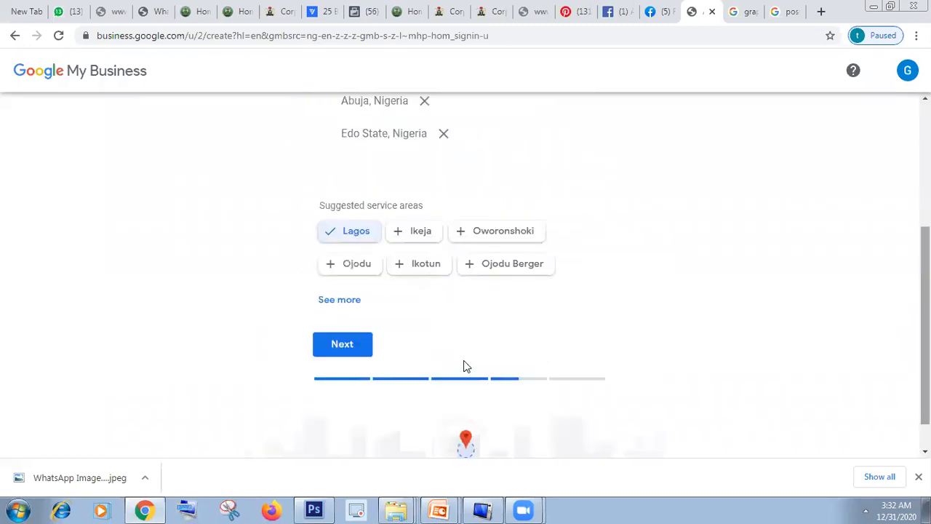
{"action": "left_click", "coordinate": [344, 343]}
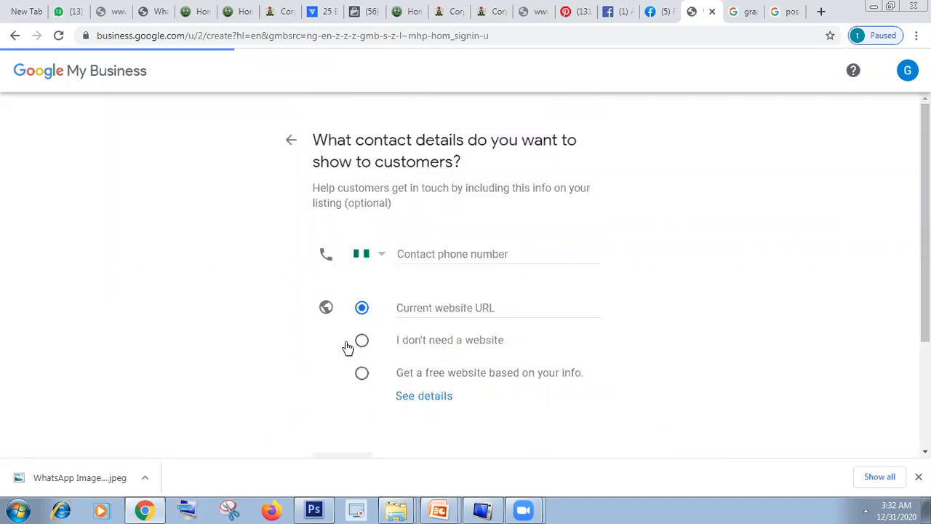
Step: Enter the contact phone number of the business, keeping the Nigerian country code
{"action": "left_click", "coordinate": [446, 253]}
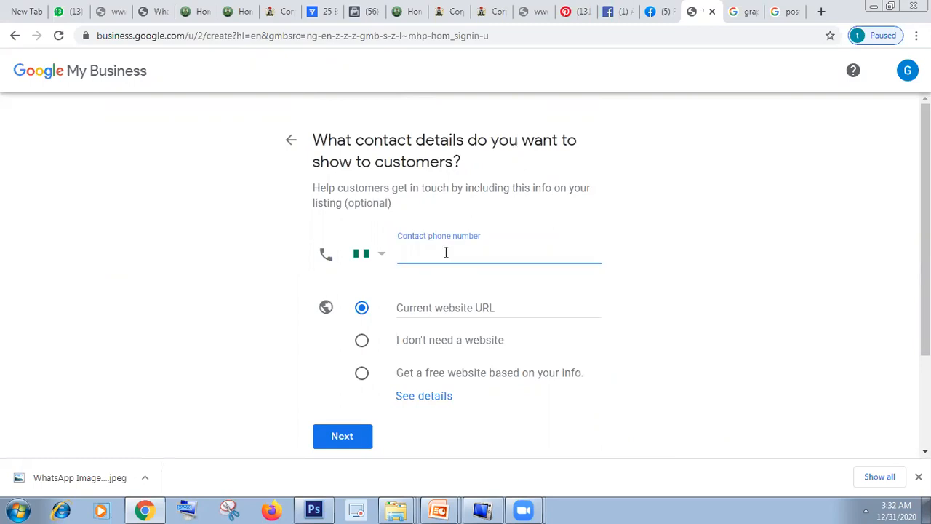
{"action": "left_click", "coordinate": [705, 331]}
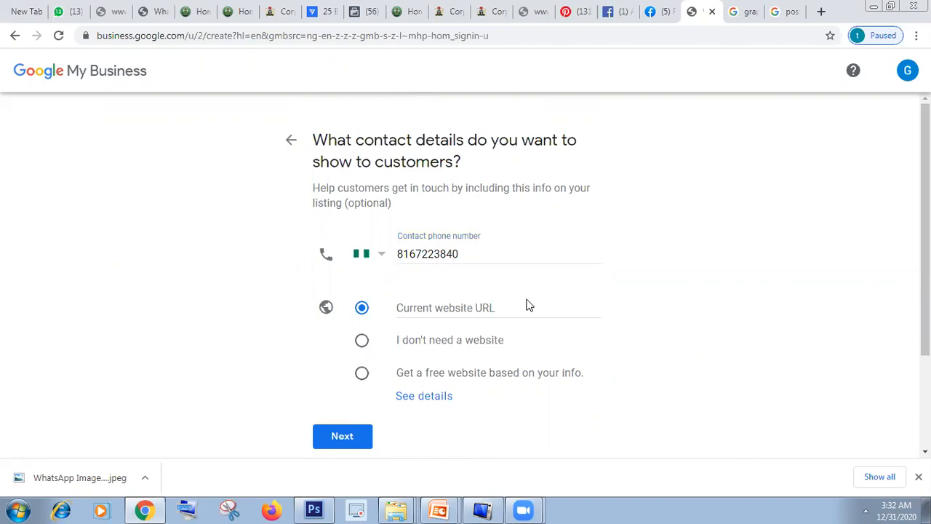
Step: Choose the option that no website is needed and continue past the contact details
{"action": "left_click_drag", "start_coordinate": [925, 221], "coordinate": [925, 236]}
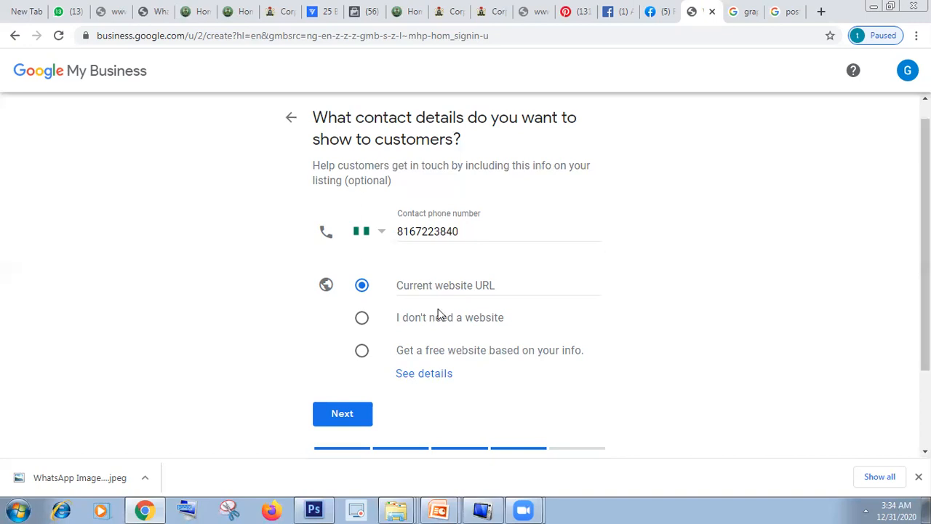
{"action": "left_click", "coordinate": [362, 319]}
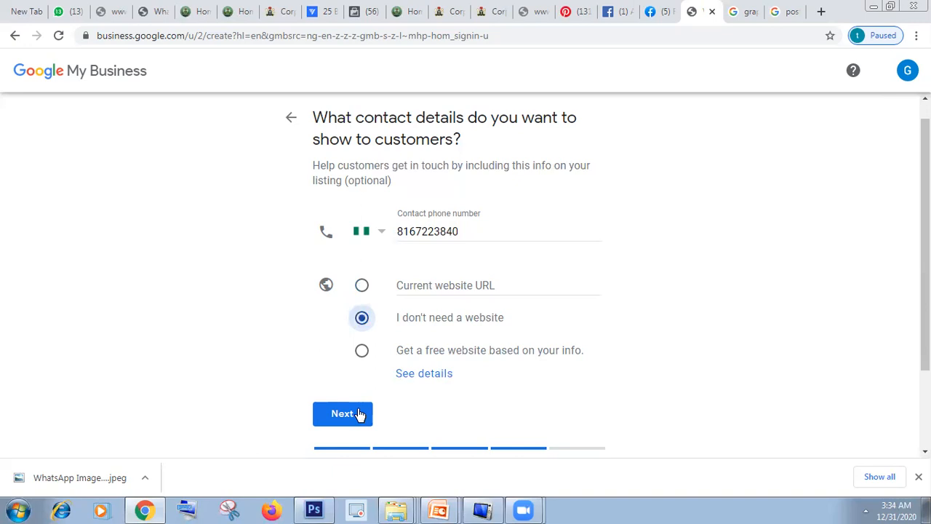
{"action": "left_click", "coordinate": [359, 413]}
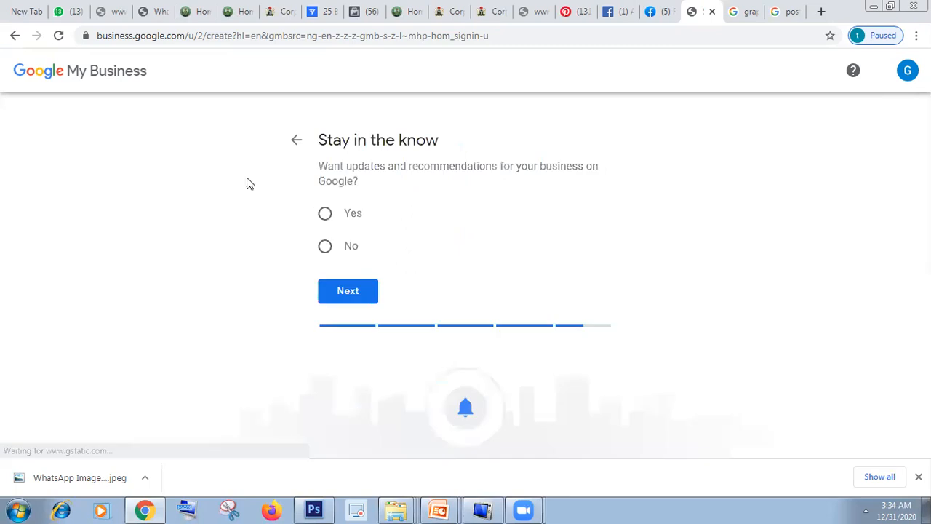
Step: Opt in to updates and recommendations for the business and finish creating the listing
{"action": "left_click", "coordinate": [325, 213]}
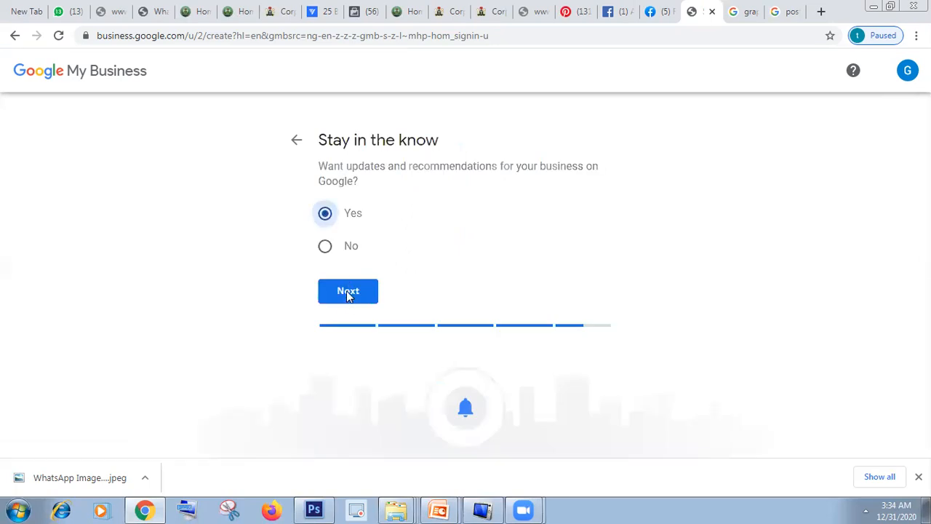
{"action": "left_click", "coordinate": [347, 291]}
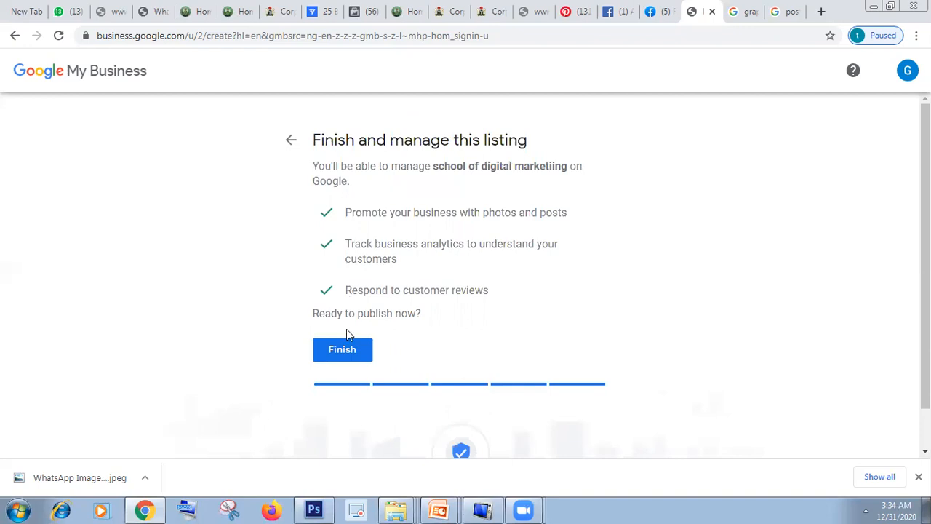
{"action": "left_click", "coordinate": [347, 353]}
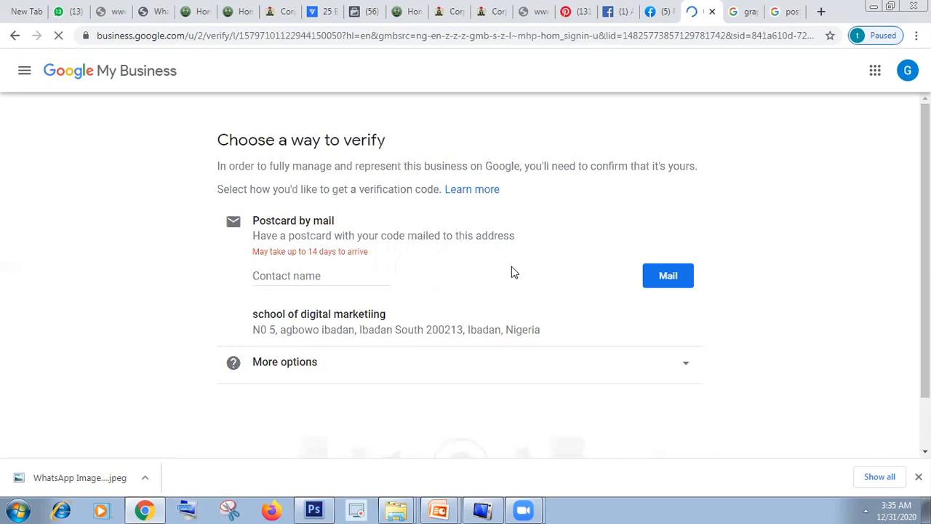
Step: Enter the contact person's name for postcard verification and request the postcard by mail
{"action": "left_click", "coordinate": [291, 278]}
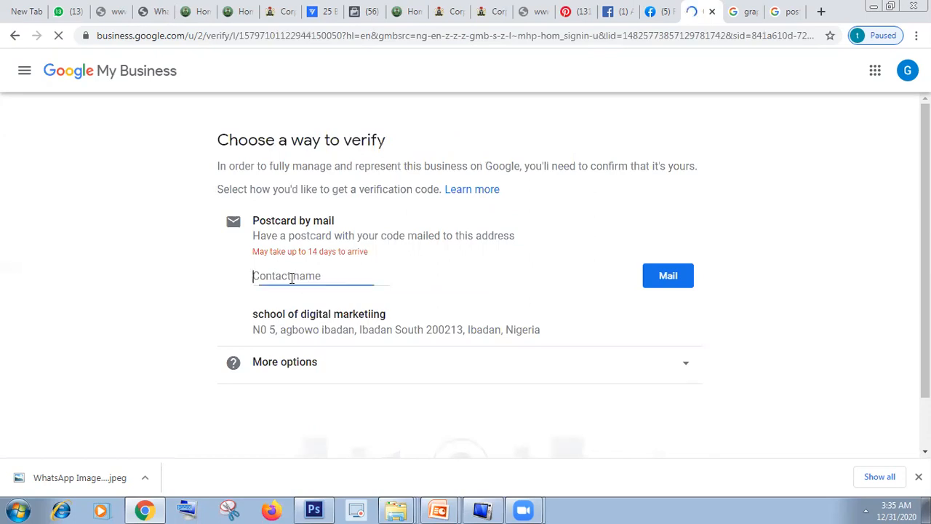
{"action": "left_click", "coordinate": [170, 286]}
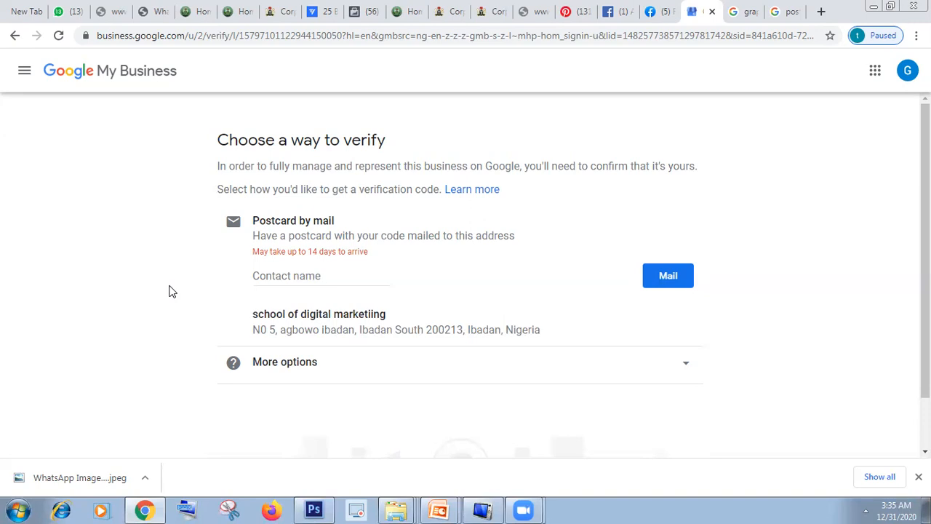
{"action": "left_click", "coordinate": [270, 275]}
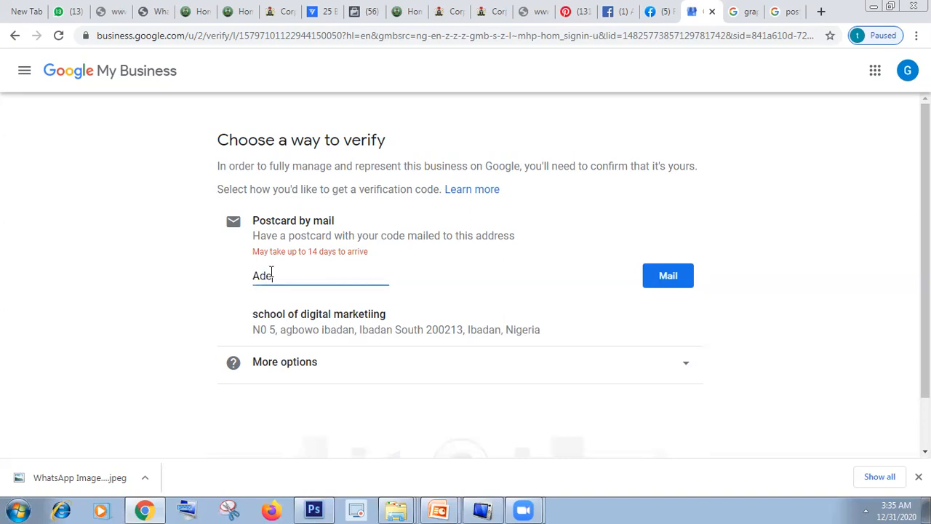
{"action": "key", "text": "BackSpace"}
{"action": "key", "text": "BackSpace"}
{"action": "key", "text": "BackSpace"}
{"action": "key", "text": "BackSpace"}
{"action": "key", "text": "BackSpace"}
{"action": "left_click", "coordinate": [849, 303]}
{"action": "left_click_drag", "start_coordinate": [926, 291], "coordinate": [926, 340]}
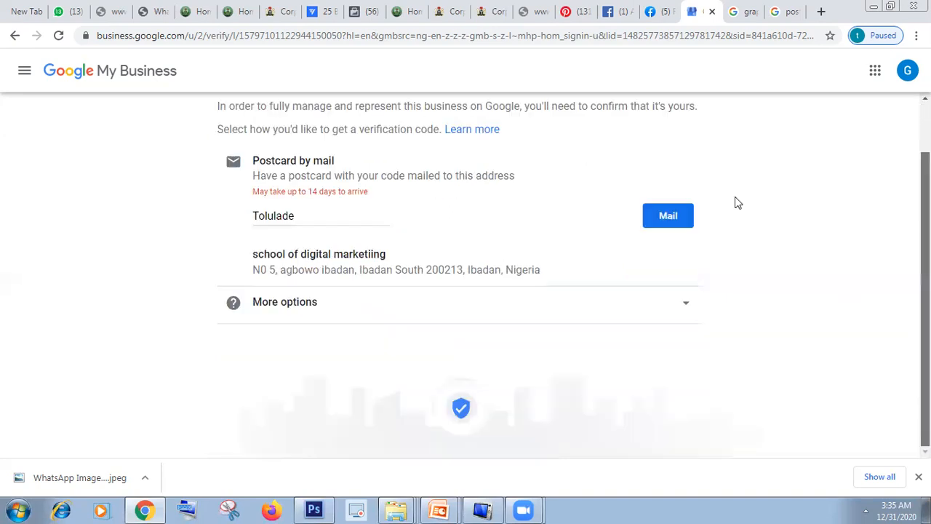
{"action": "left_click", "coordinate": [668, 216]}
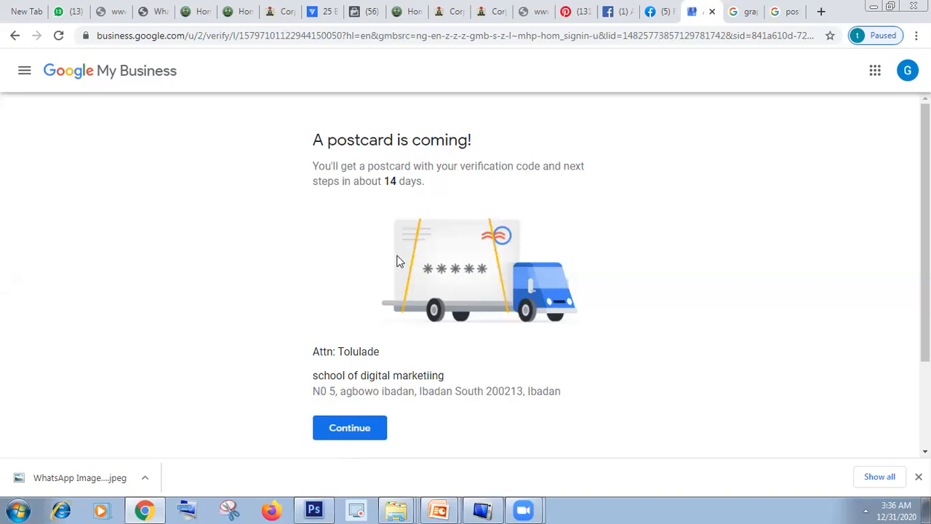
Step: Continue past the postcard confirmation, add Telemarketing as a service of the advertising agency and save it
{"action": "left_click", "coordinate": [349, 428]}
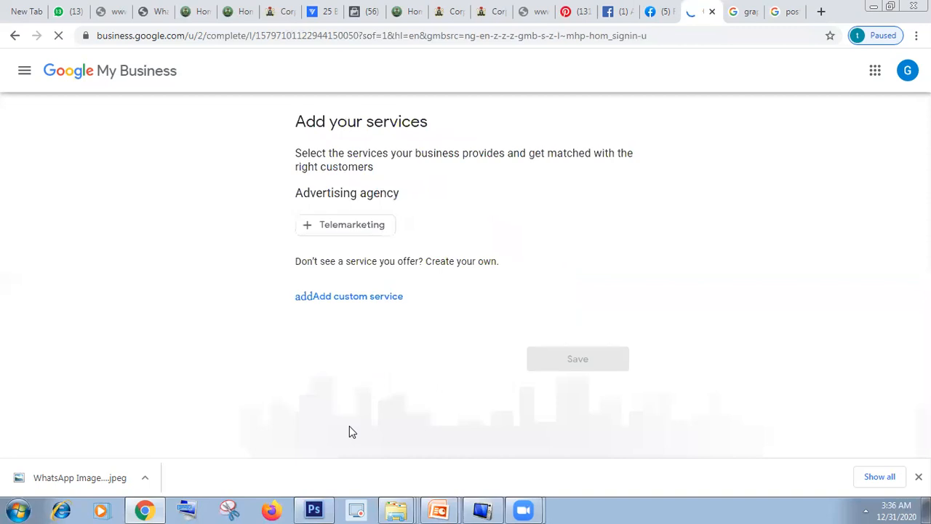
{"action": "left_click", "coordinate": [343, 229]}
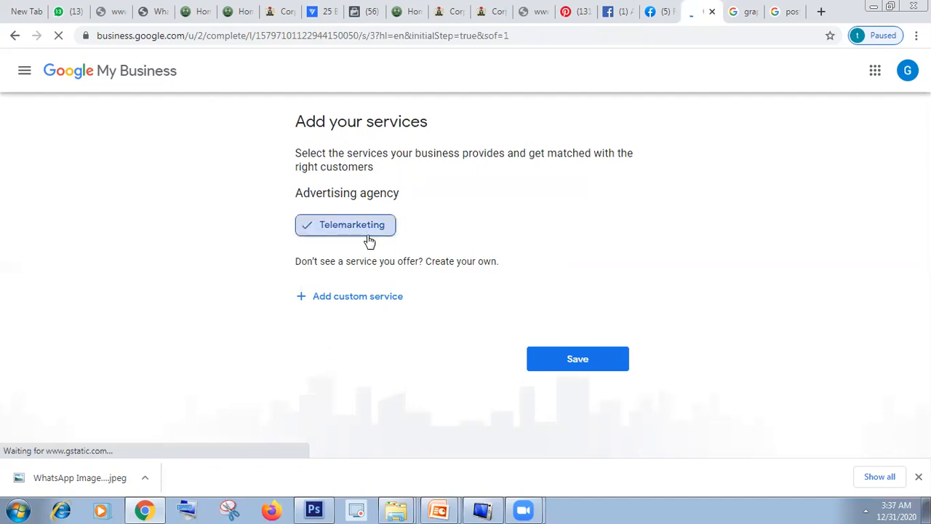
{"action": "left_click", "coordinate": [582, 366]}
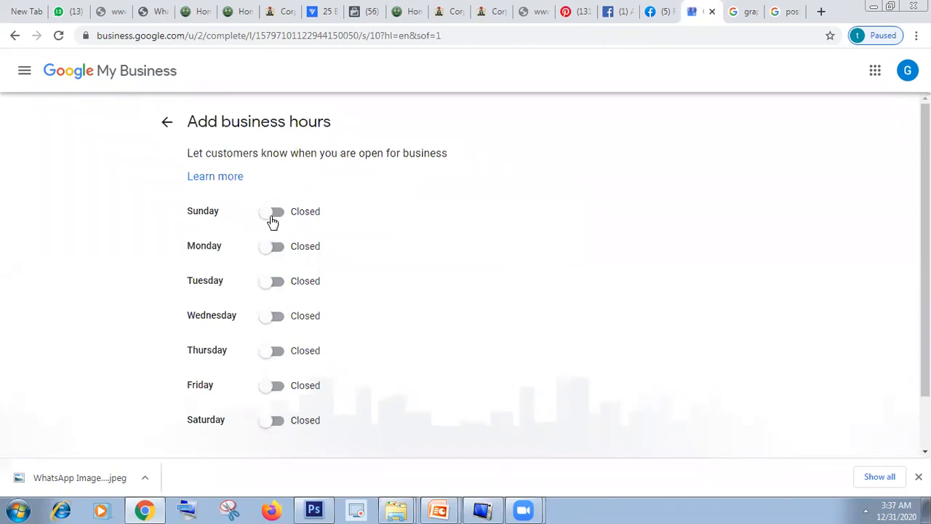
Step: Mark the business as open on every day from Monday to Saturday in the business hours
{"action": "left_click", "coordinate": [277, 248]}
{"action": "left_click", "coordinate": [275, 284]}
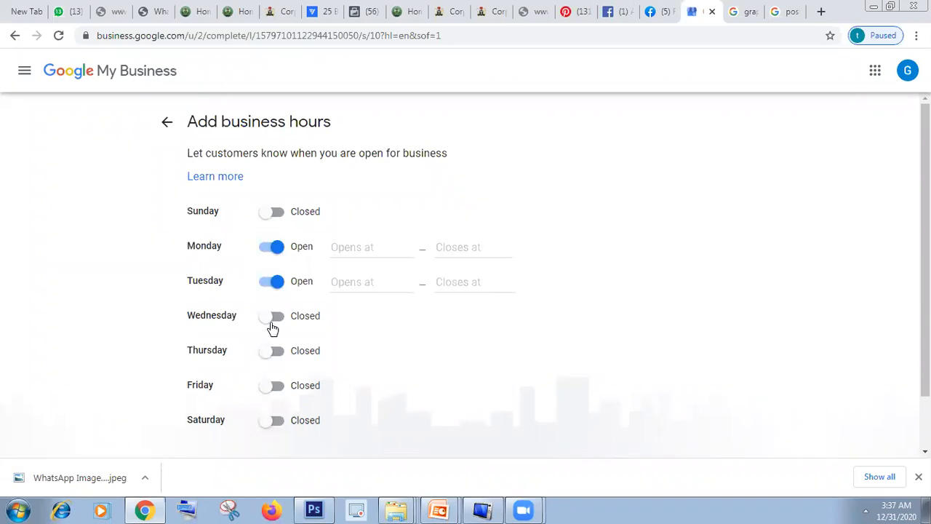
{"action": "left_click", "coordinate": [270, 320]}
{"action": "left_click", "coordinate": [271, 387]}
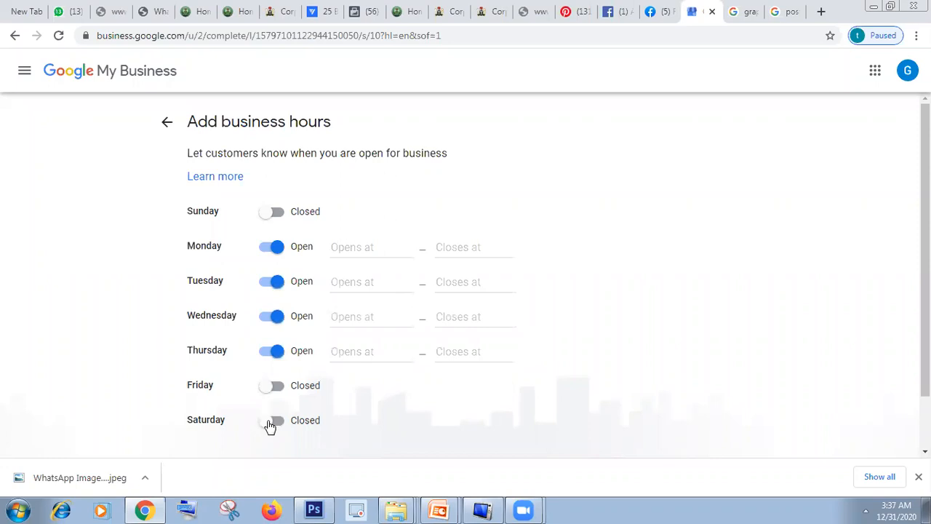
{"action": "left_click", "coordinate": [271, 422]}
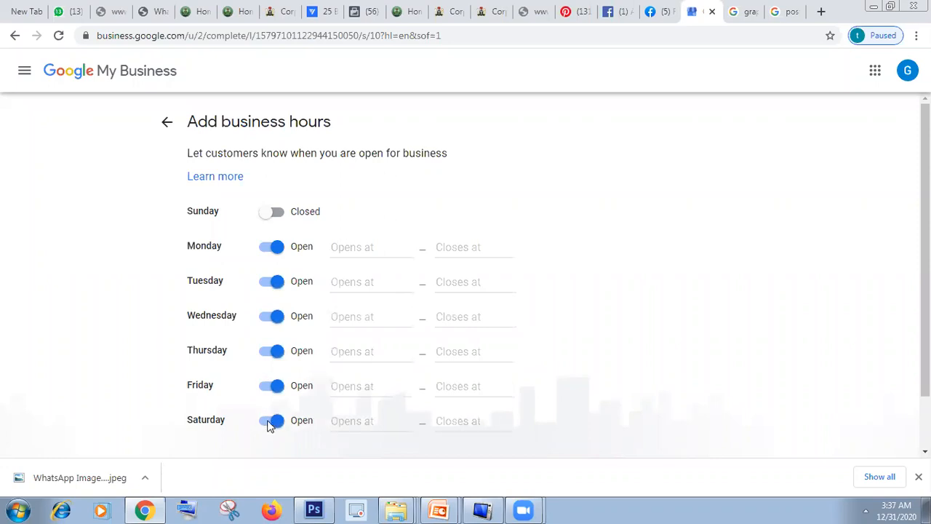
Step: Set the opening hours from Monday to Saturday to 24 hours
{"action": "left_click", "coordinate": [362, 248]}
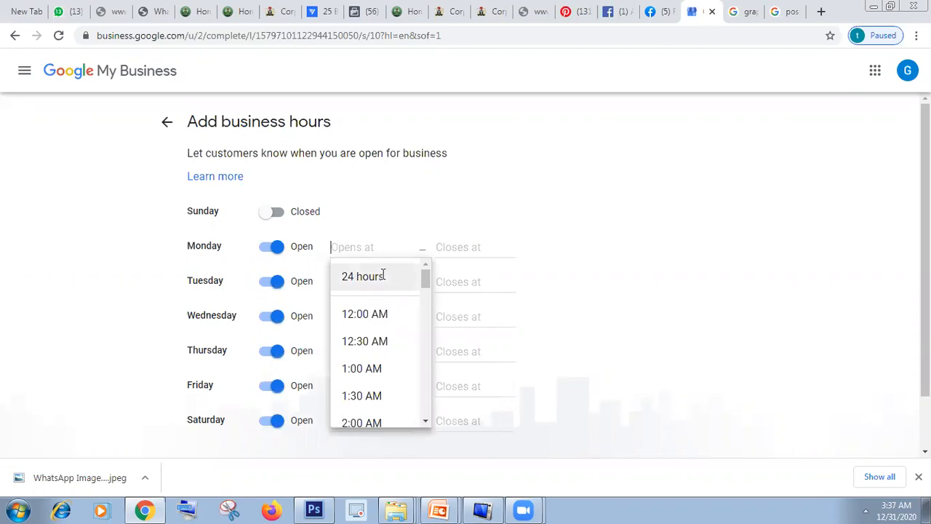
{"action": "left_click", "coordinate": [381, 277]}
{"action": "left_click", "coordinate": [369, 283]}
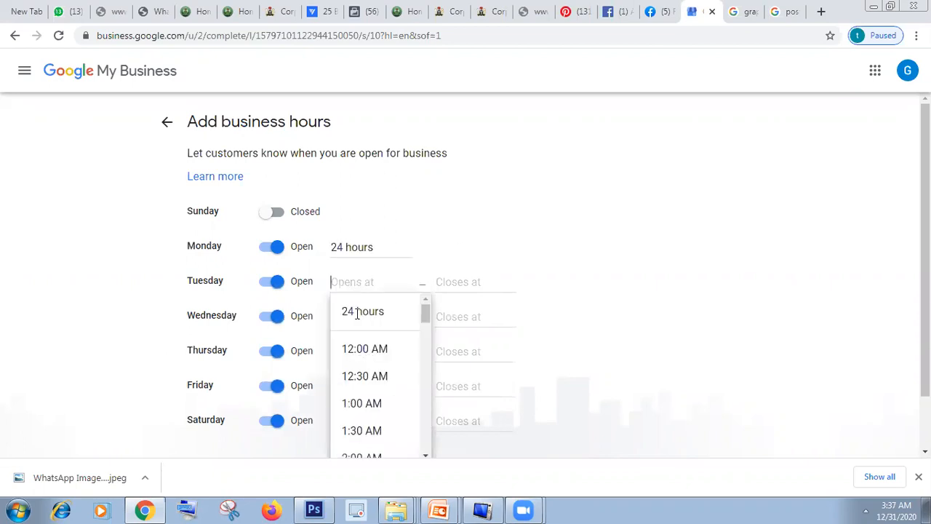
{"action": "left_click", "coordinate": [362, 311]}
{"action": "left_click", "coordinate": [361, 317]}
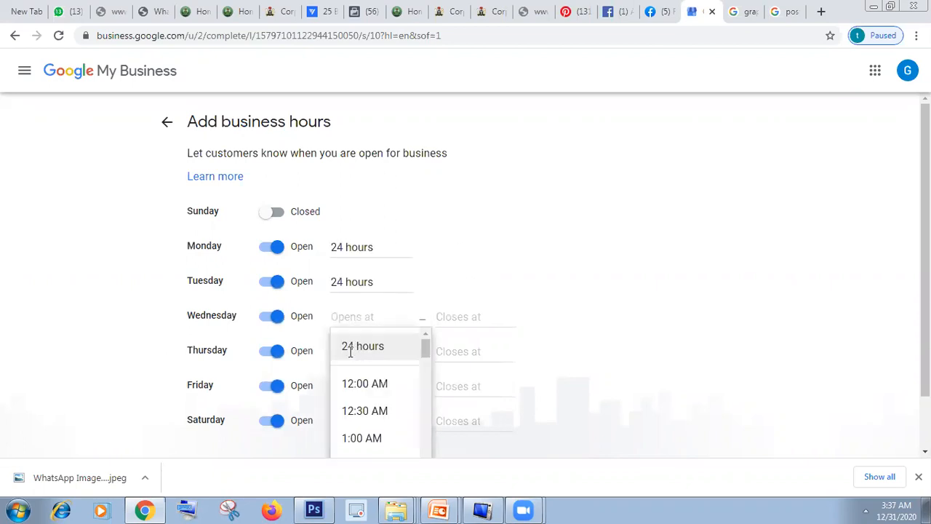
{"action": "left_click", "coordinate": [358, 347]}
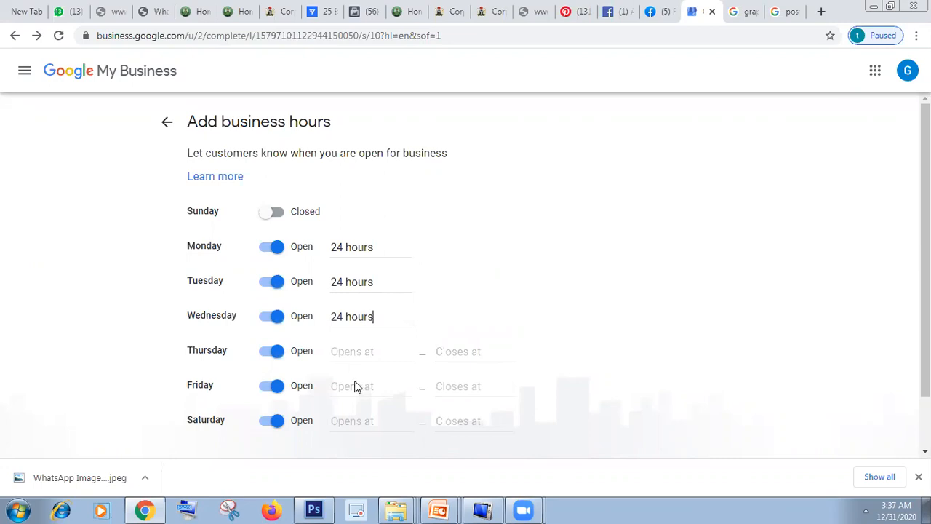
{"action": "left_click", "coordinate": [347, 417]}
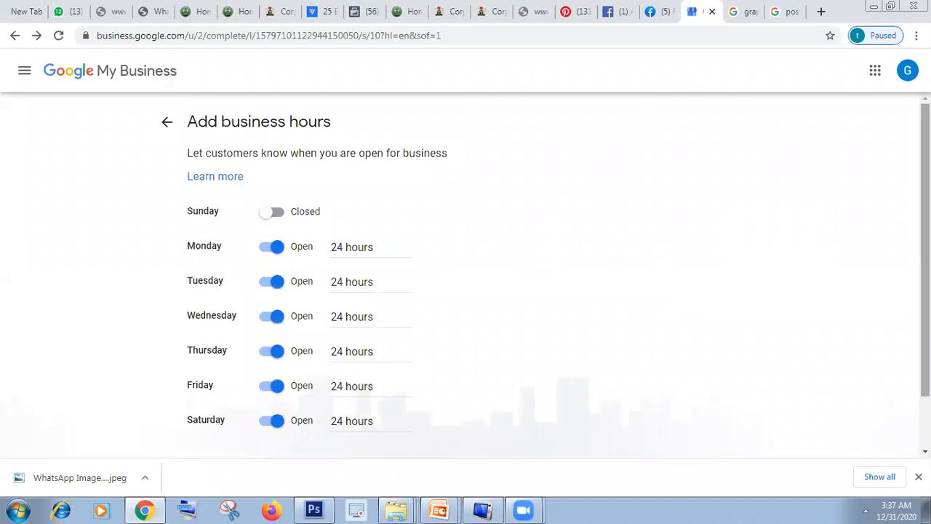
Step: Mark Sunday as open too, set it to 24 hours and save the business hours
{"action": "scroll", "coordinate": [926, 291], "scroll_direction": "down", "scroll_amount": 1}
{"action": "scroll", "coordinate": [925, 291], "scroll_direction": "up", "scroll_amount": 1}
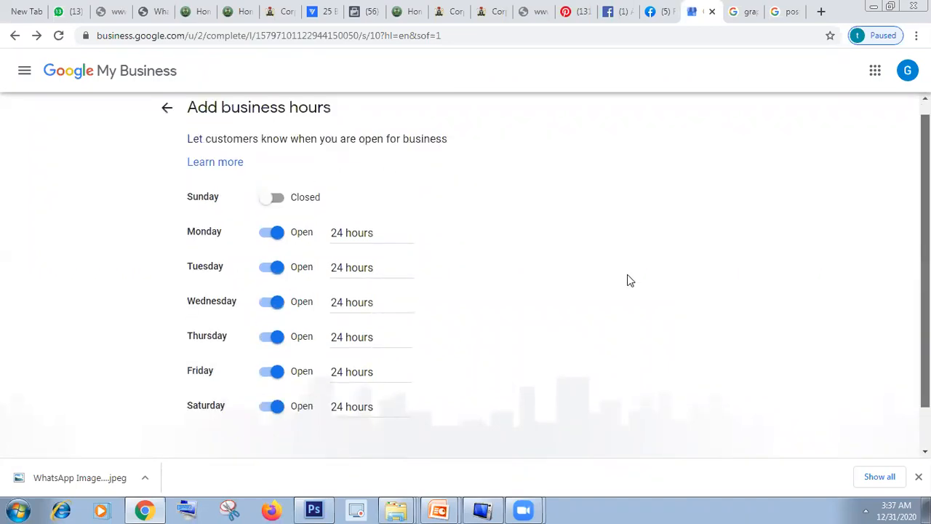
{"action": "scroll", "coordinate": [630, 281], "scroll_direction": "down", "scroll_amount": 1}
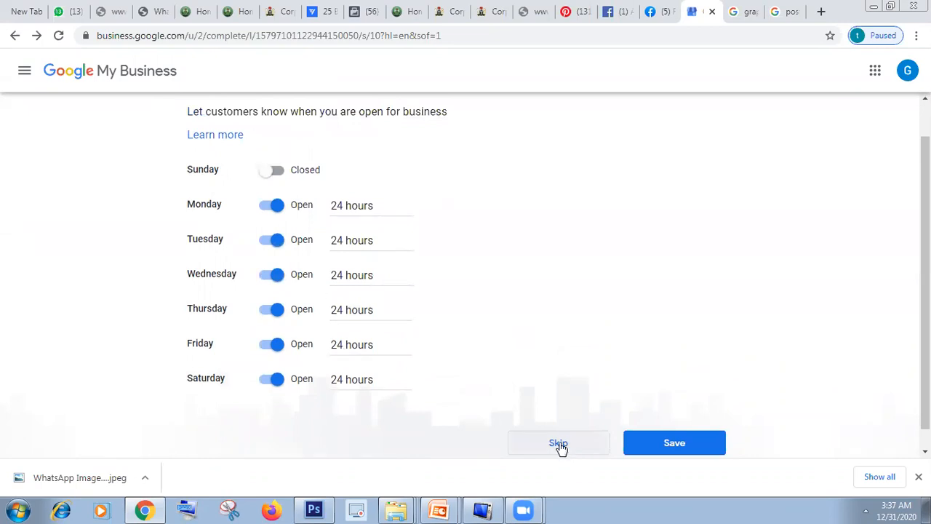
{"action": "left_click", "coordinate": [275, 174]}
{"action": "left_click", "coordinate": [356, 169]}
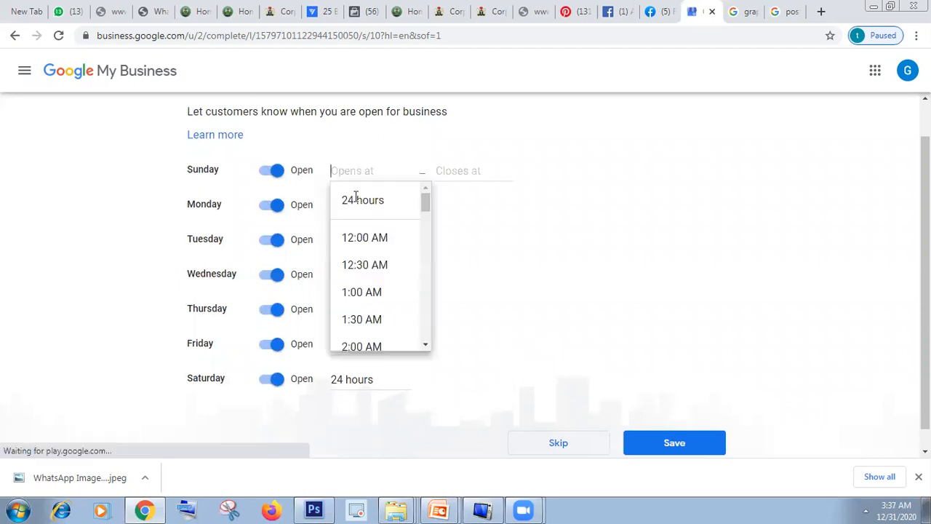
{"action": "left_click", "coordinate": [356, 199]}
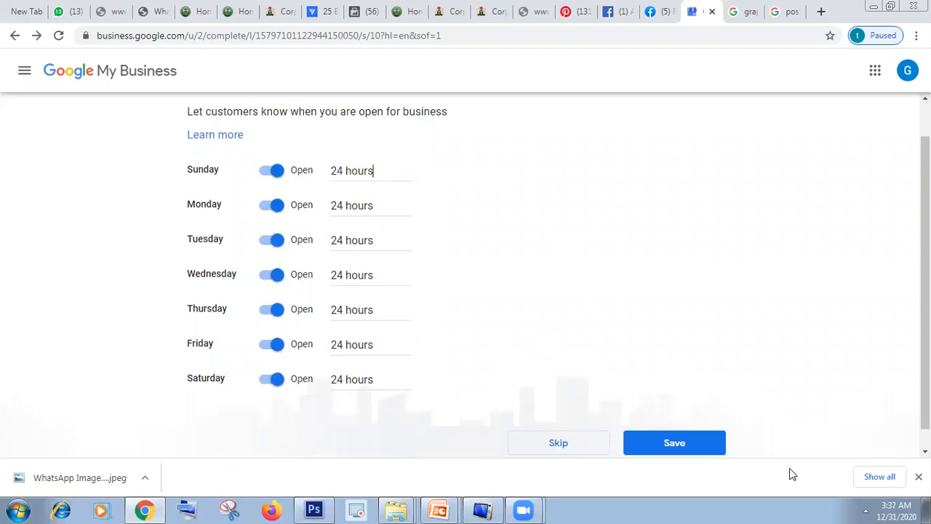
{"action": "left_click", "coordinate": [669, 446]}
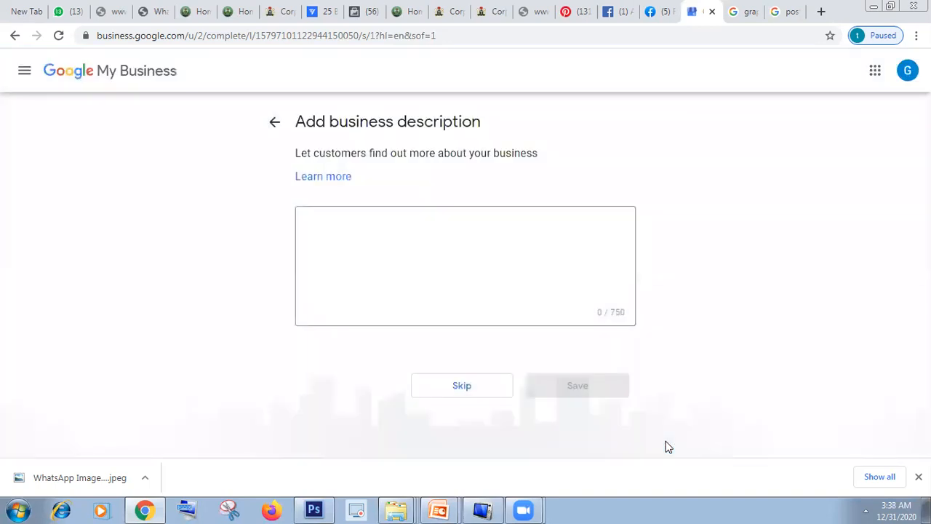
Step: Write "An ICT hub that trains professioanlly on digital marketing" as the business description
{"action": "left_click", "coordinate": [340, 228]}
{"action": "left_click", "coordinate": [341, 228]}
{"action": "type", "text": "A"}
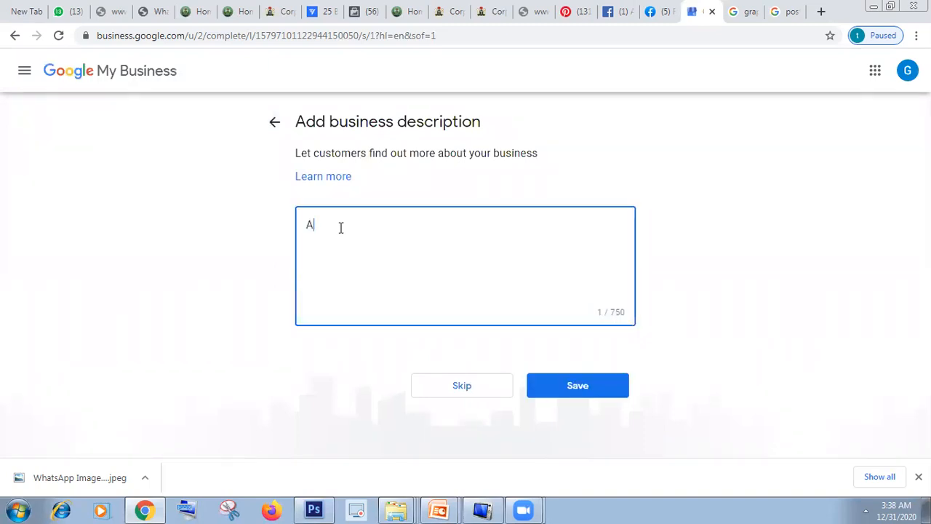
{"action": "type", "text": "n ICT hub that trains professioanlly on digita"}
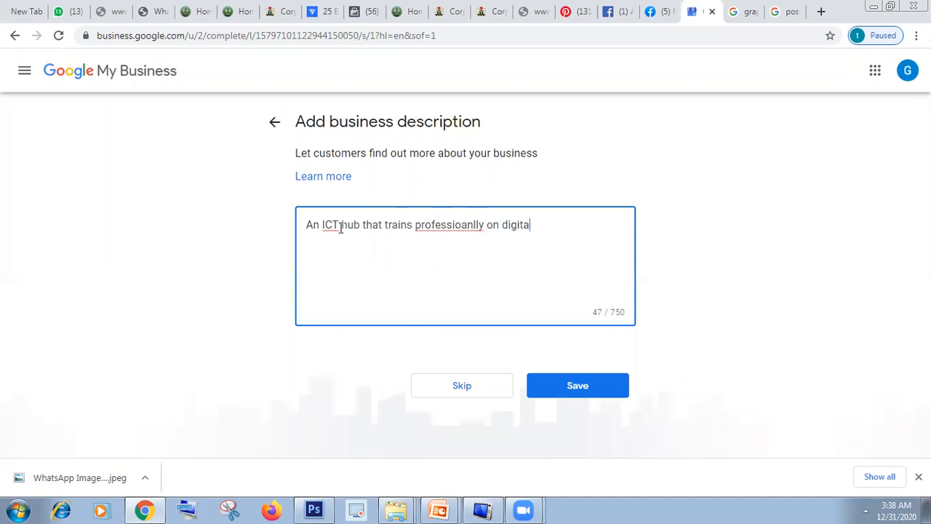
{"action": "type", "text": "l marketing"}
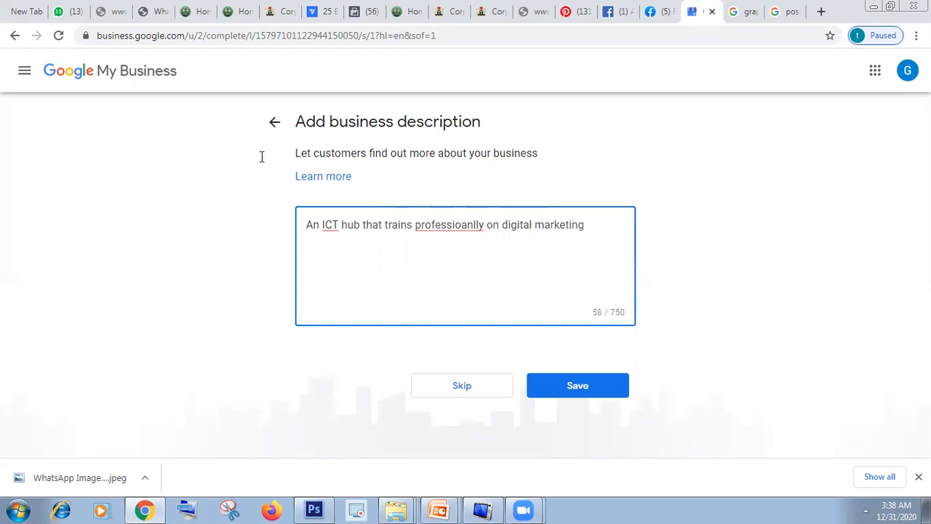
Step: Correct the misspelled word in the business description to "professionally" and save the description
{"action": "right_click", "coordinate": [460, 229]}
{"action": "left_click", "coordinate": [467, 226]}
{"action": "key", "text": "BackSpace"}
{"action": "key", "text": "Right"}
{"action": "type", "text": "a"}
{"action": "left_click", "coordinate": [571, 387]}
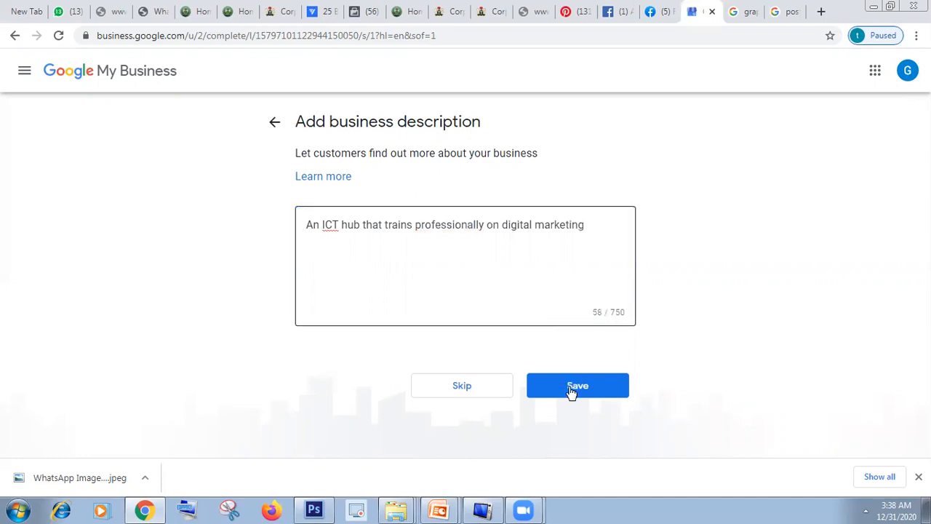
{"action": "left_click", "coordinate": [572, 391]}
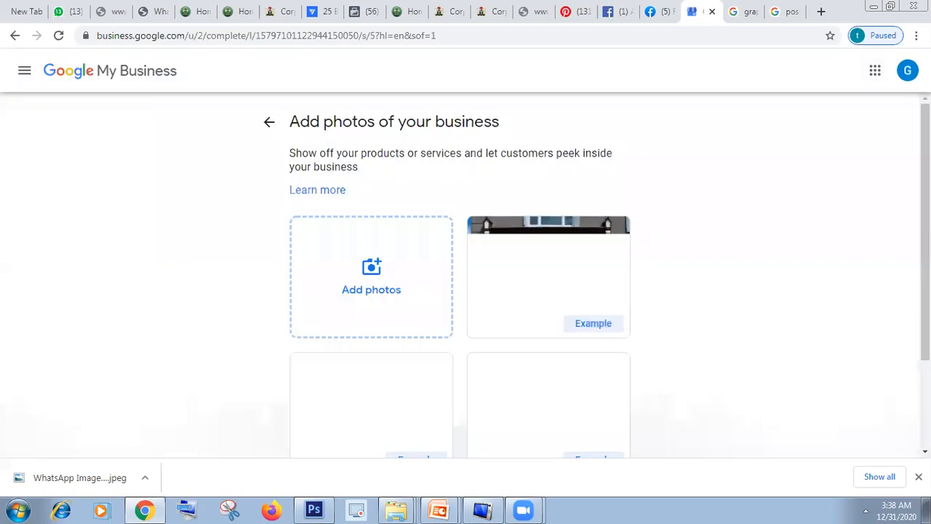
Step: Look through the page for adding business photos, including its example pictures and the options below them
{"action": "scroll", "coordinate": [460, 291], "scroll_direction": "down", "scroll_amount": 1}
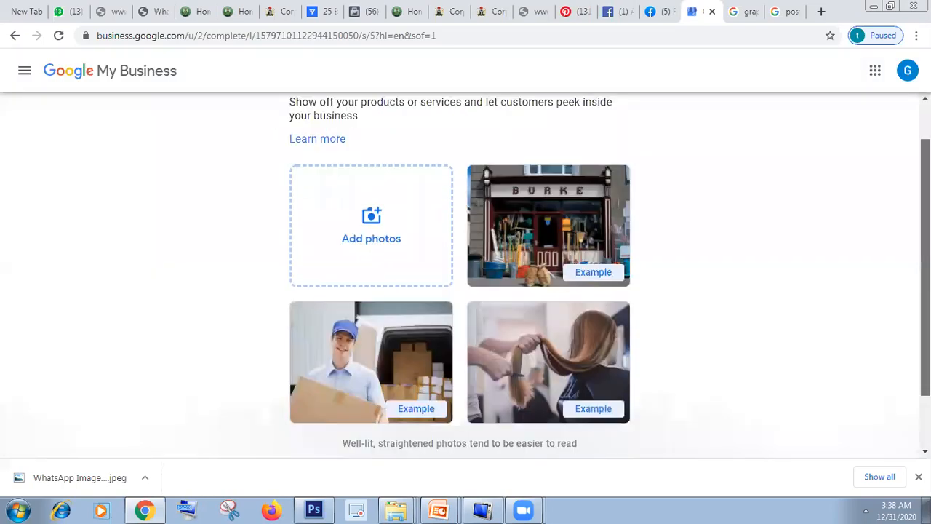
{"action": "scroll", "coordinate": [460, 291], "scroll_direction": "up", "scroll_amount": 1}
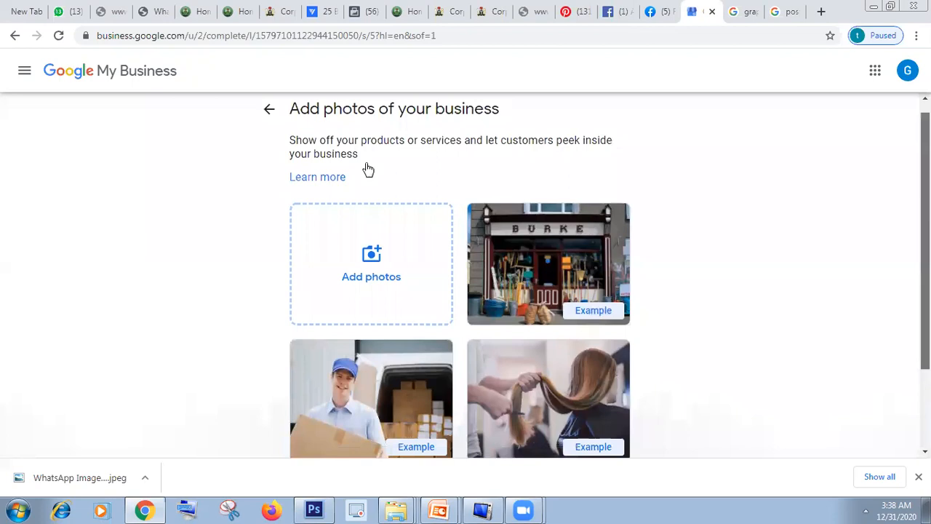
{"action": "scroll", "coordinate": [366, 170], "scroll_direction": "down", "scroll_amount": 2}
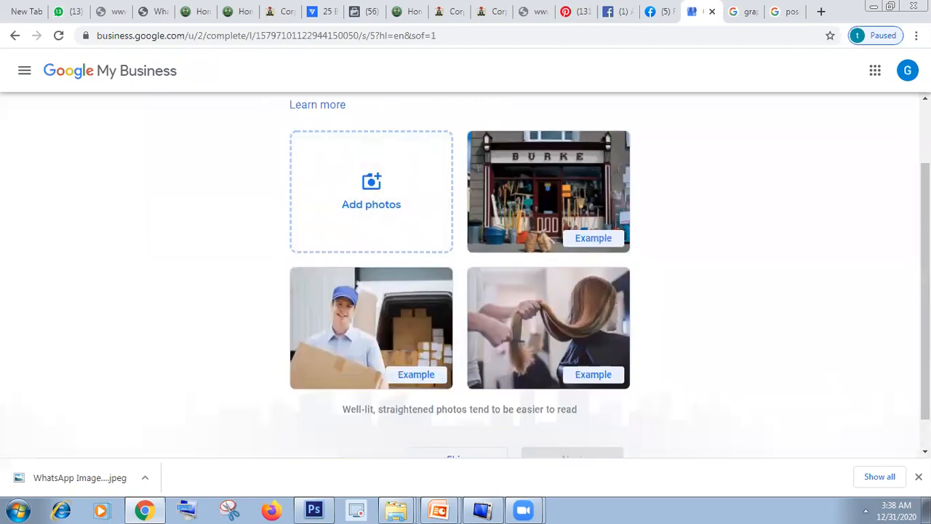
{"action": "scroll", "coordinate": [460, 277], "scroll_direction": "up", "scroll_amount": 1}
{"action": "scroll", "coordinate": [460, 277], "scroll_direction": "up", "scroll_amount": 1}
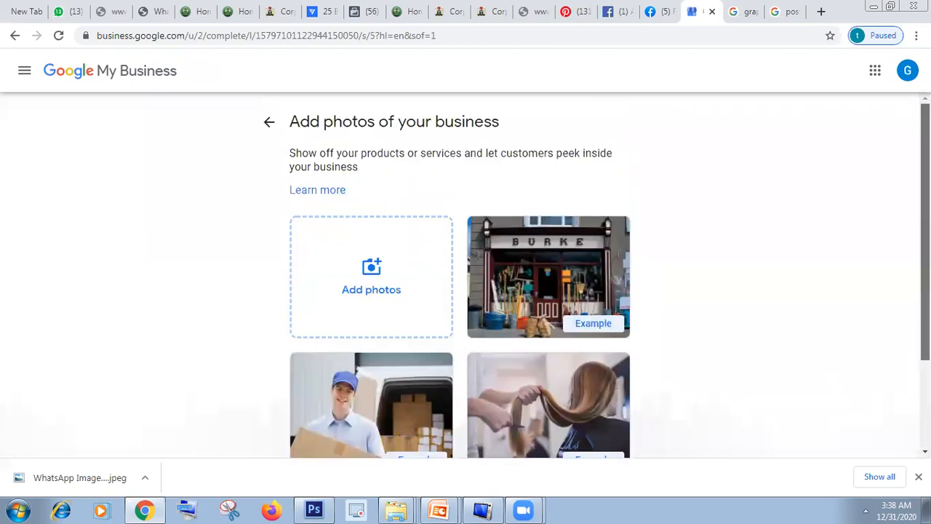
{"action": "scroll", "coordinate": [460, 276], "scroll_direction": "down", "scroll_amount": 1}
{"action": "scroll", "coordinate": [460, 277], "scroll_direction": "down", "scroll_amount": 1}
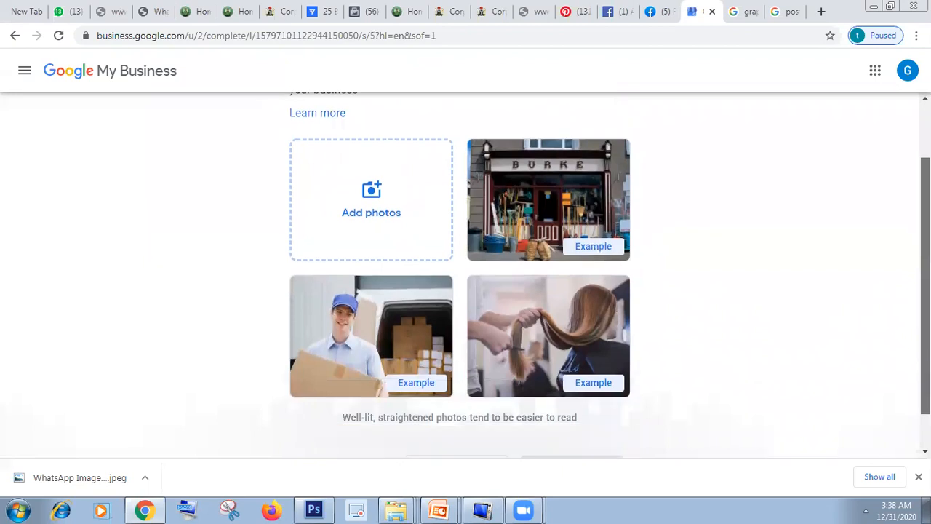
{"action": "scroll", "coordinate": [460, 277], "scroll_direction": "up", "scroll_amount": 1}
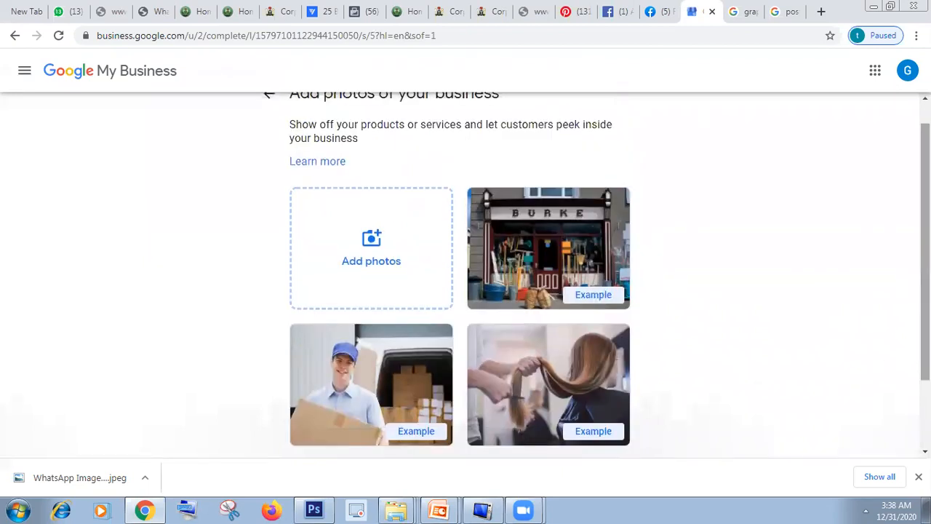
Step: Skip adding business photos and skip the offer to advertise with Google Ads
{"action": "scroll", "coordinate": [773, 370], "scroll_direction": "down", "scroll_amount": 2}
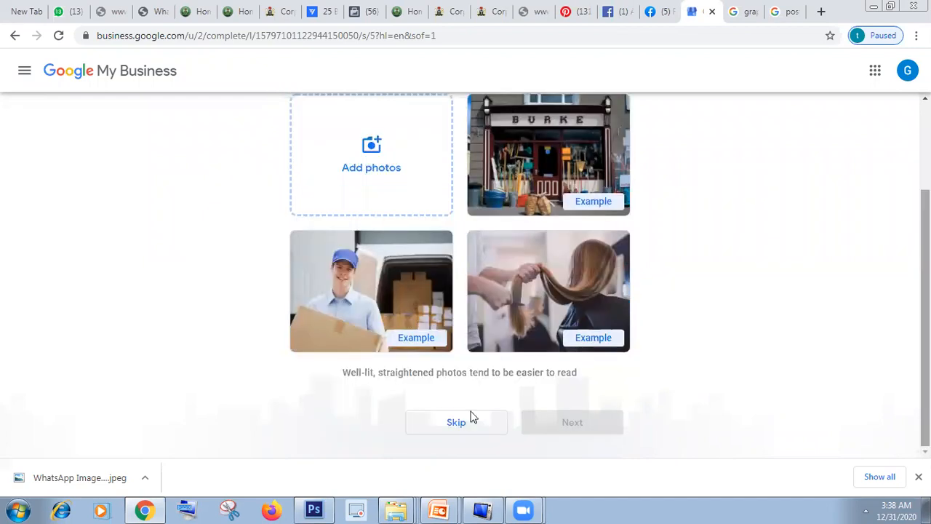
{"action": "left_click", "coordinate": [441, 432]}
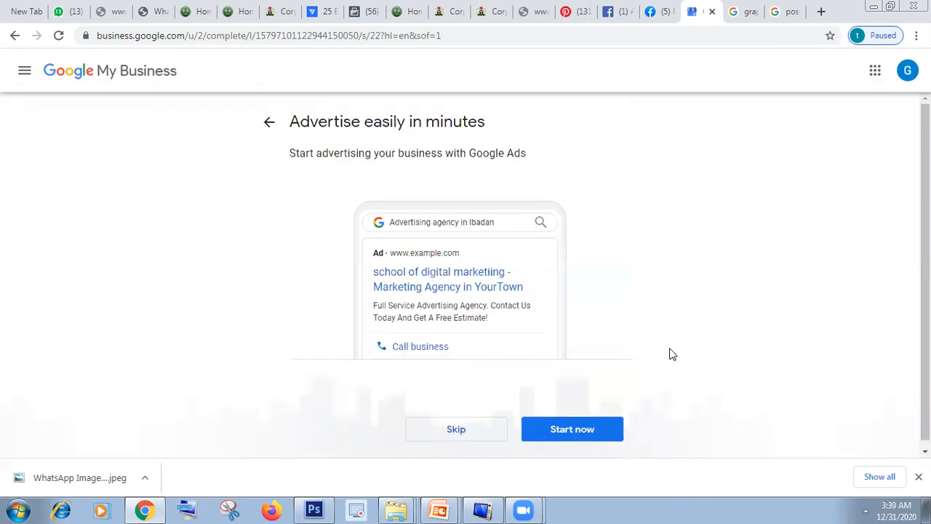
{"action": "scroll", "coordinate": [457, 429], "scroll_direction": "down", "scroll_amount": 1}
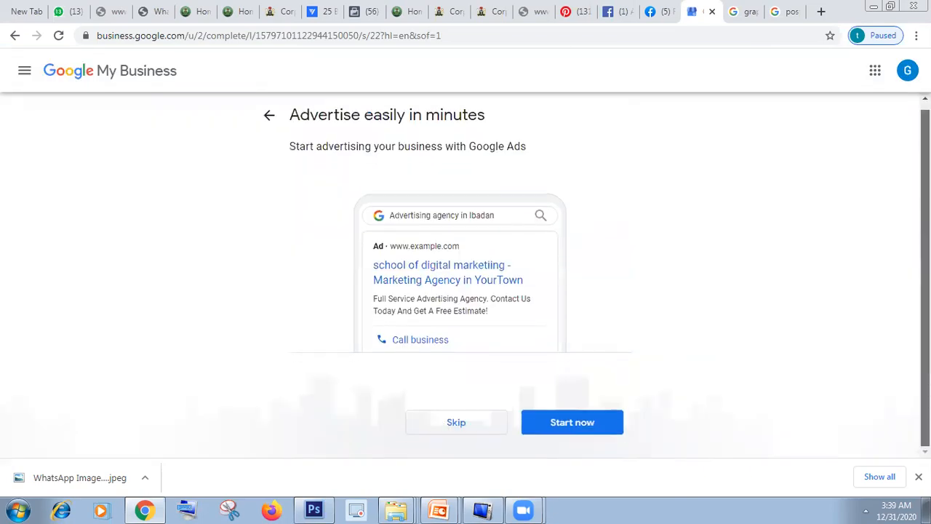
{"action": "left_click", "coordinate": [446, 424]}
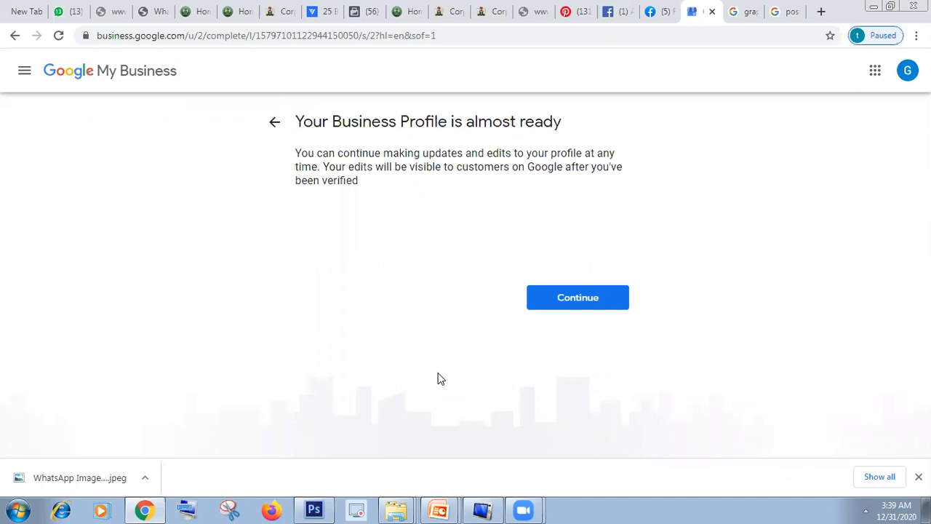
Step: Continue to the business dashboard, dismiss the setup feedback survey and get started from the welcome message
{"action": "left_click", "coordinate": [589, 303]}
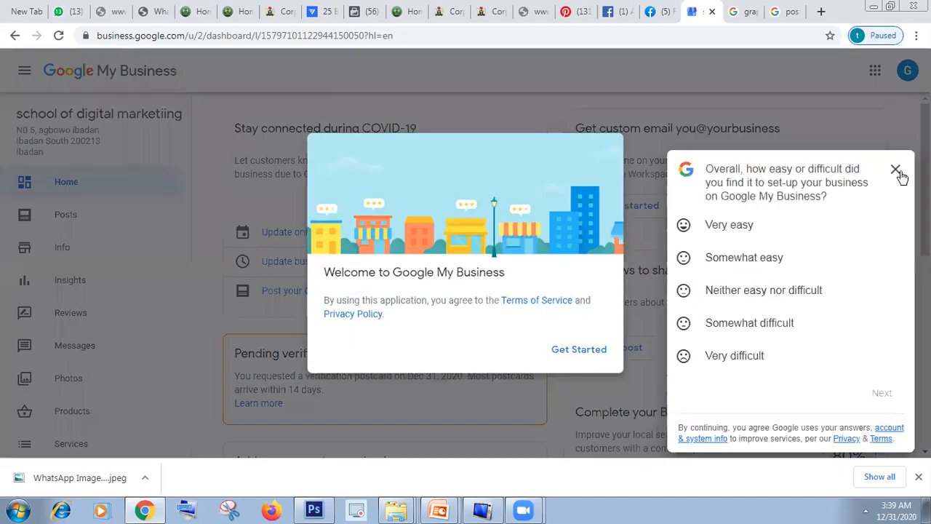
{"action": "left_click", "coordinate": [895, 172]}
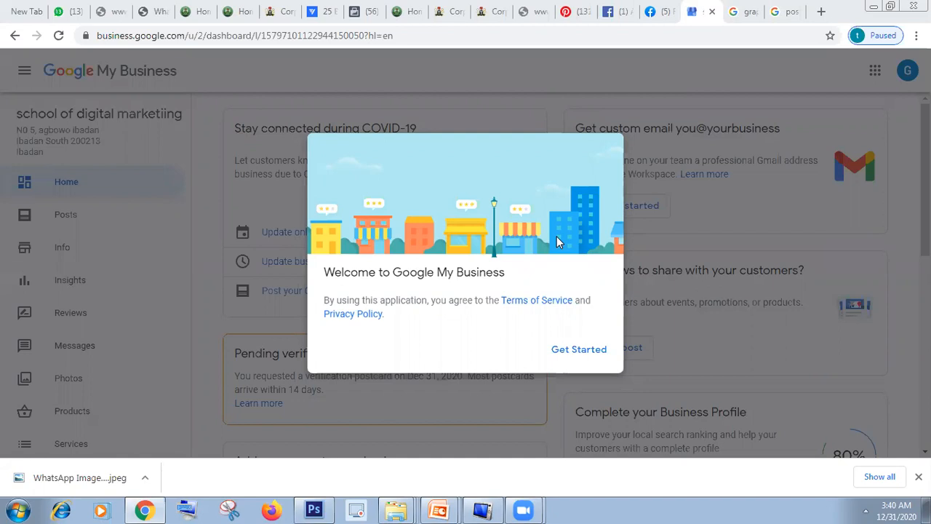
{"action": "left_click", "coordinate": [577, 351]}
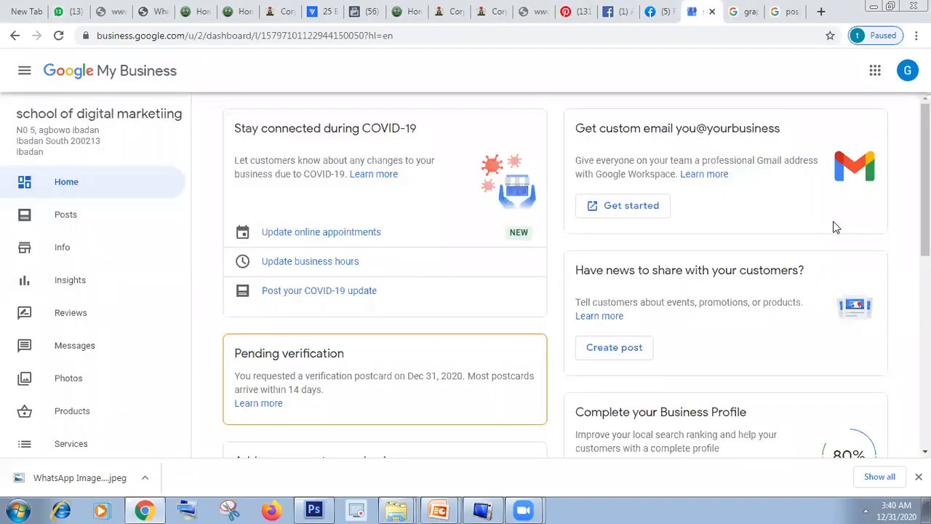
Step: Look through the dashboard home page, from the COVID-19 and pending verification cards down to the profile completion and advertising cards
{"action": "scroll", "coordinate": [555, 275], "scroll_direction": "down", "scroll_amount": 5}
{"action": "scroll", "coordinate": [555, 275], "scroll_direction": "up", "scroll_amount": 5}
{"action": "scroll", "coordinate": [555, 275], "scroll_direction": "down", "scroll_amount": 3}
{"action": "scroll", "coordinate": [555, 275], "scroll_direction": "up", "scroll_amount": 3}
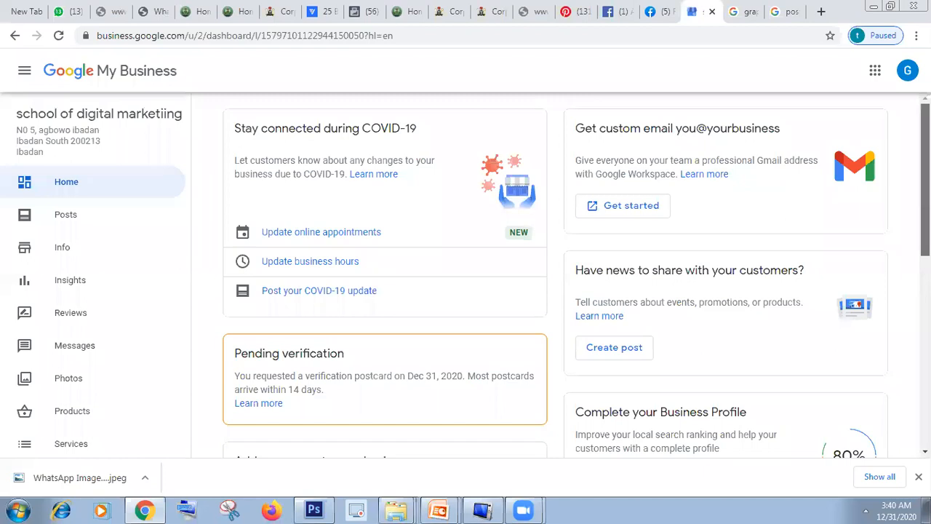
{"action": "scroll", "coordinate": [555, 275], "scroll_direction": "down", "scroll_amount": 5}
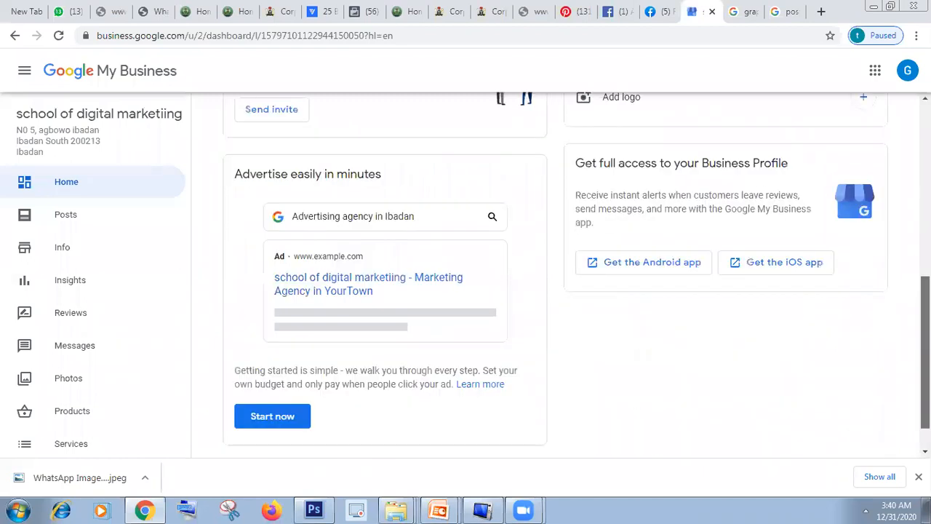
{"action": "scroll", "coordinate": [725, 231], "scroll_direction": "up", "scroll_amount": 3}
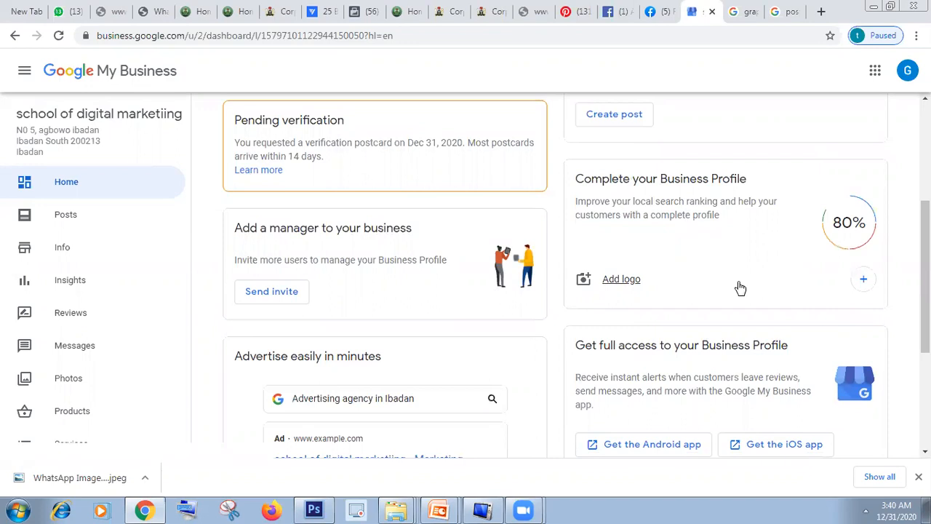
{"action": "scroll", "coordinate": [810, 289], "scroll_direction": "down", "scroll_amount": 2}
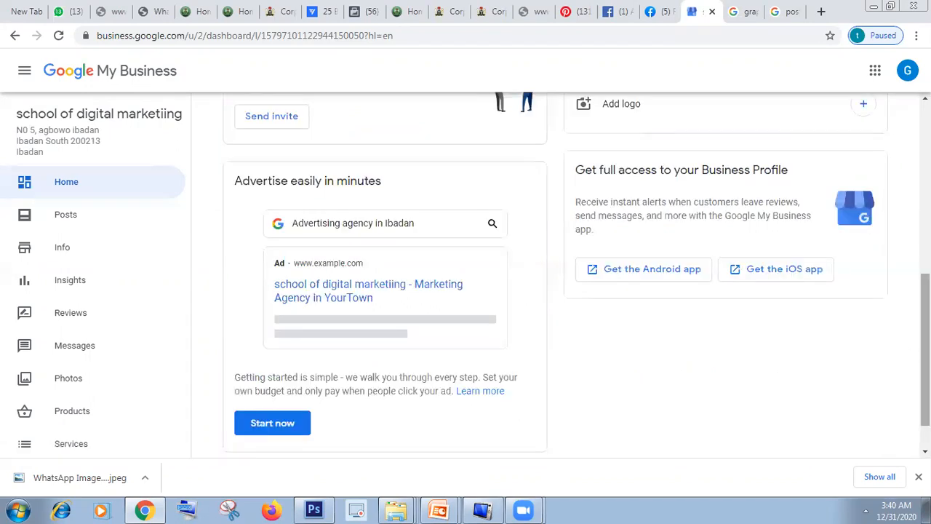
{"action": "scroll", "coordinate": [925, 342], "scroll_direction": "up", "scroll_amount": 2}
{"action": "scroll", "coordinate": [926, 342], "scroll_direction": "up", "scroll_amount": 3}
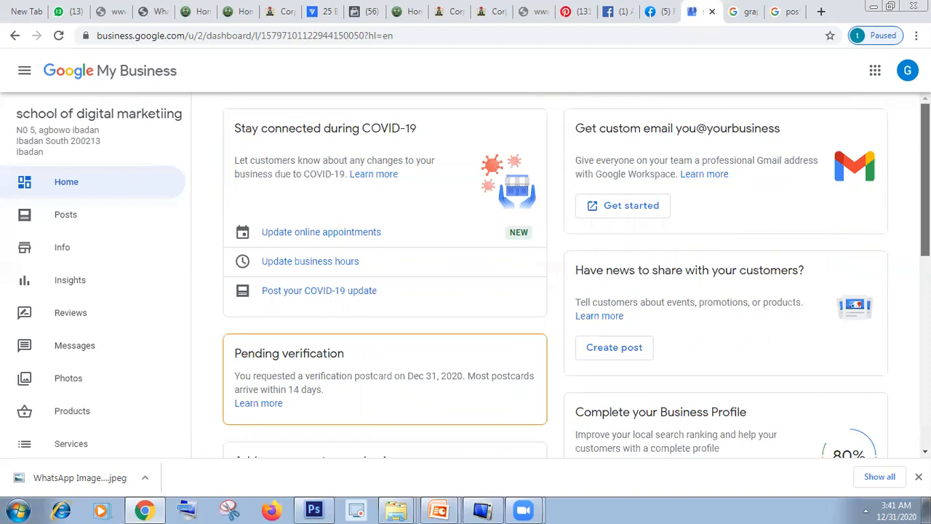
{"action": "mouse_move", "coordinate": [925, 180]}
{"action": "left_mouse_down"}
{"action": "mouse_move", "coordinate": [925, 254]}
{"action": "mouse_move", "coordinate": [925, 180]}
{"action": "left_mouse_up"}
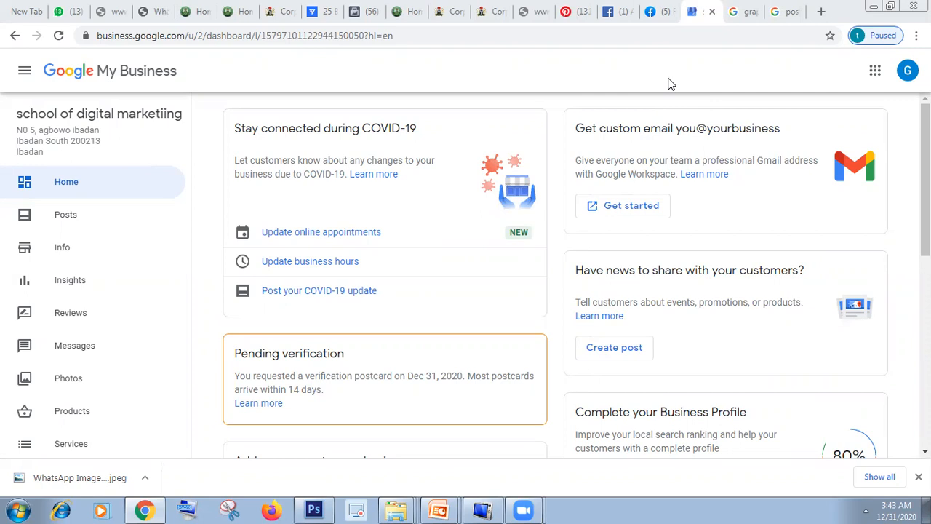
Step: Search Google for "school of digital marketing" in a new browser tab
{"action": "left_click", "coordinate": [820, 15]}
{"action": "left_click", "coordinate": [524, 37]}
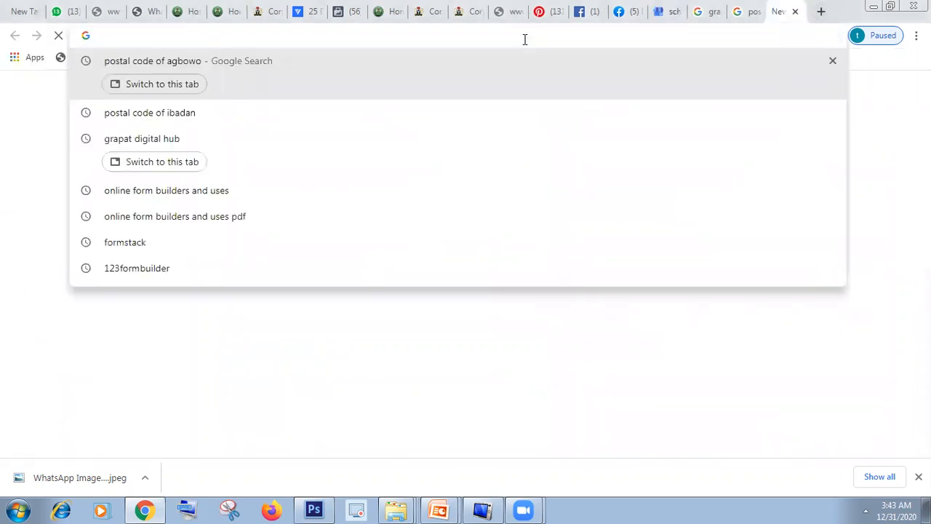
{"action": "type", "text": "school "}
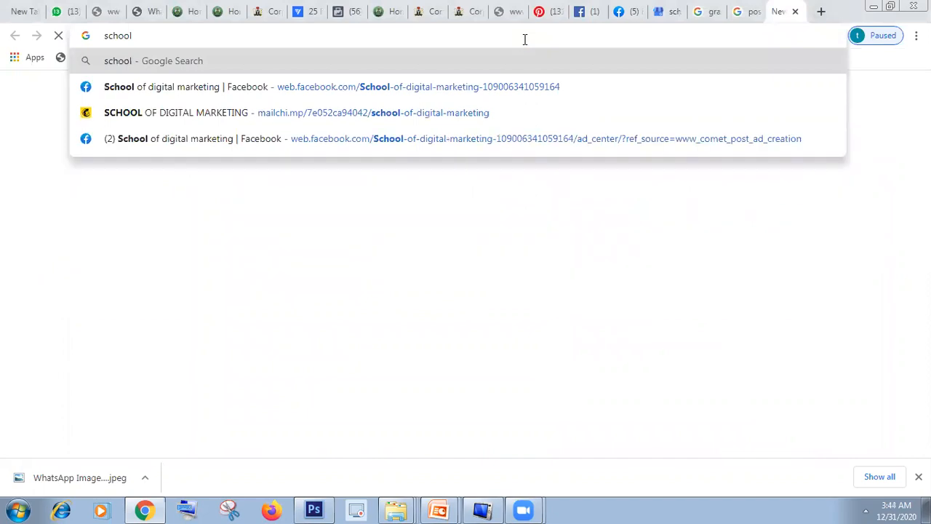
{"action": "type", "text": "of"}
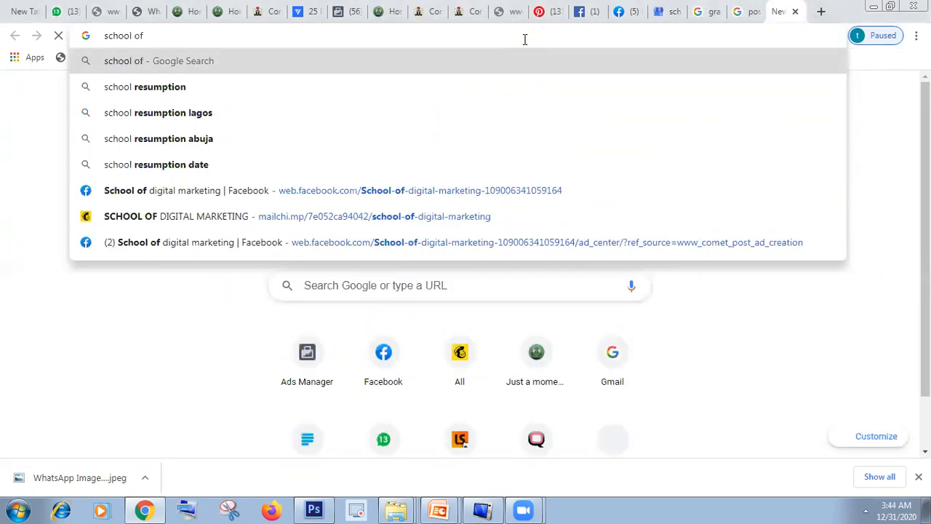
{"action": "type", "text": " digital ma"}
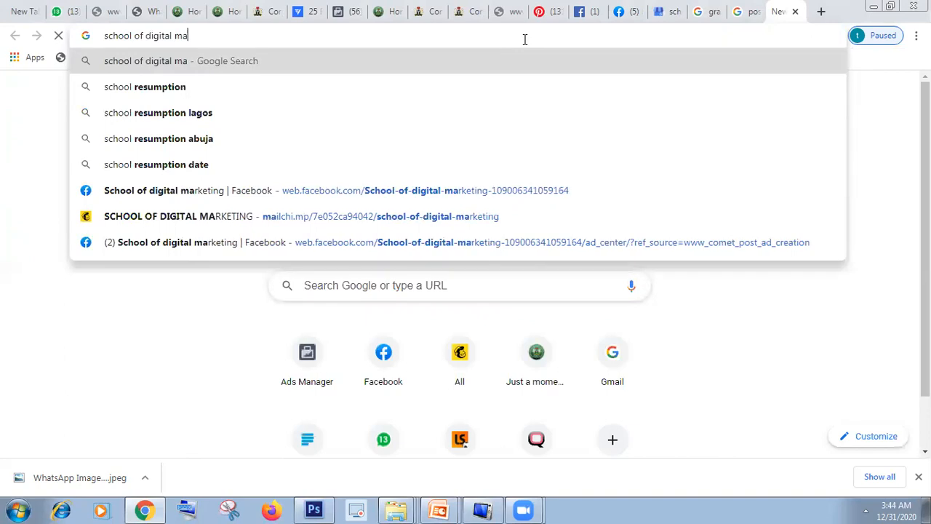
{"action": "type", "text": "rketing"}
{"action": "key", "text": "Return"}
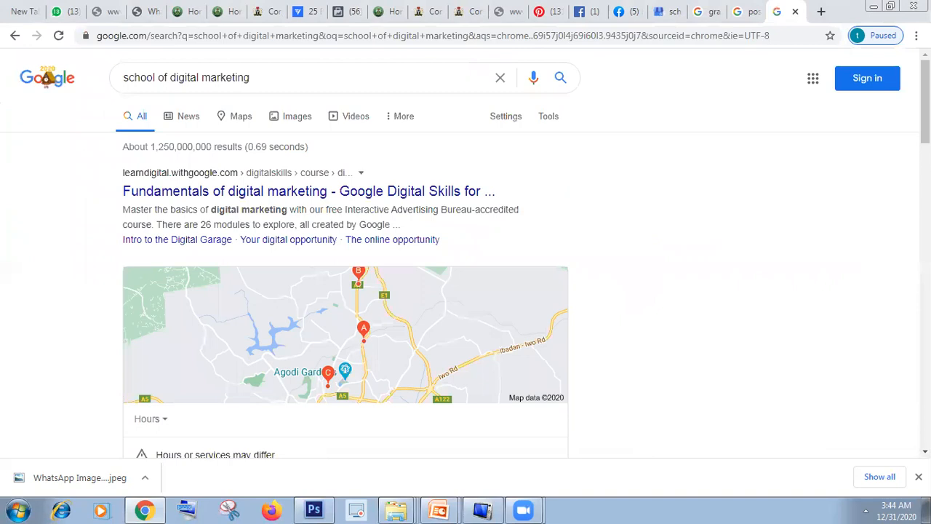
Step: Look through the search results for the school's listing, dismissing the location request, and return to the Google My Business dashboard
{"action": "scroll", "coordinate": [466, 255], "scroll_direction": "down", "scroll_amount": 5}
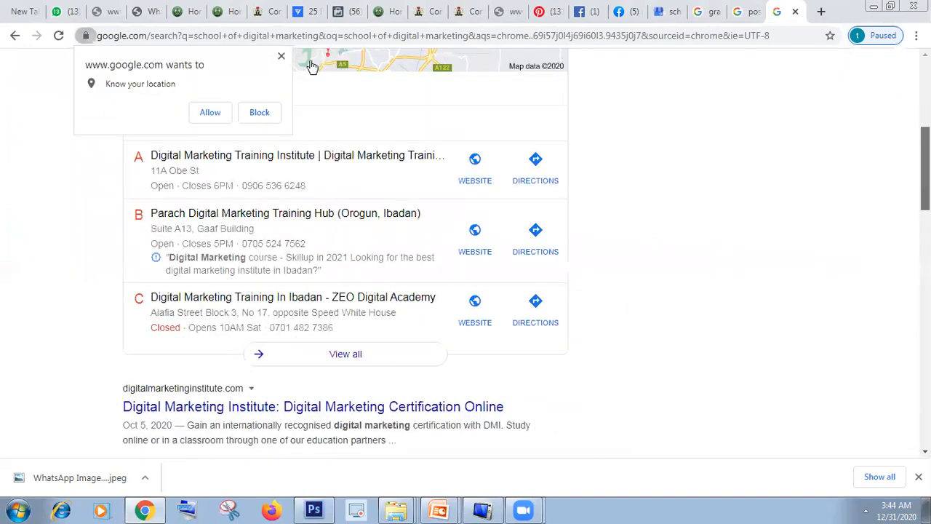
{"action": "left_click", "coordinate": [281, 57]}
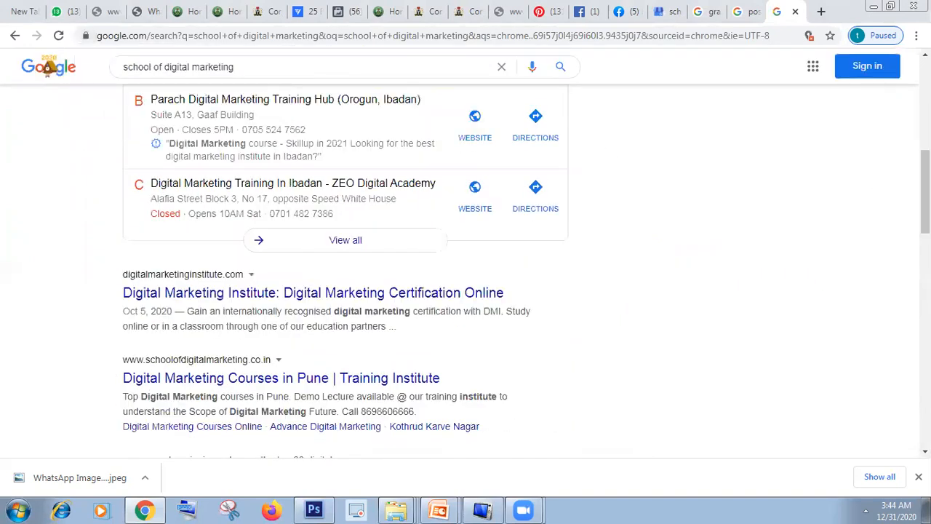
{"action": "scroll", "coordinate": [345, 269], "scroll_direction": "down", "scroll_amount": 5}
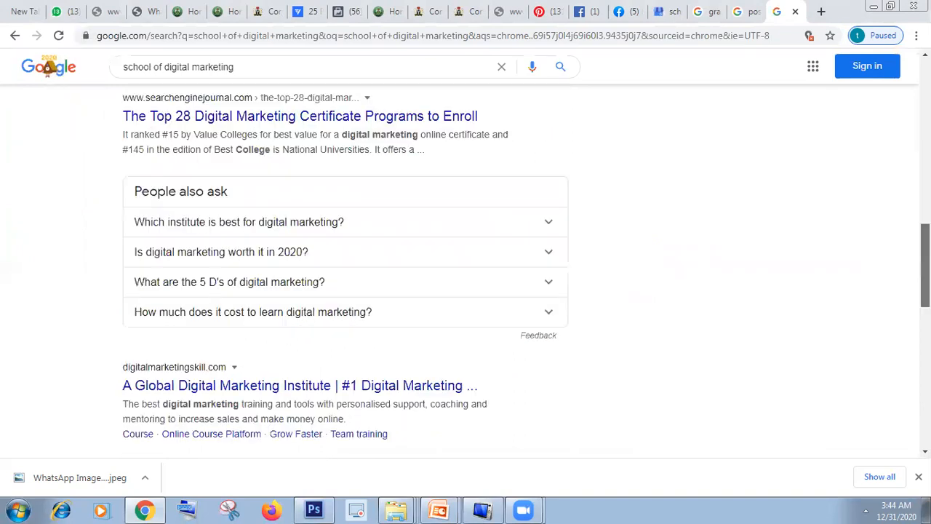
{"action": "scroll", "coordinate": [346, 269], "scroll_direction": "down", "scroll_amount": 2}
{"action": "scroll", "coordinate": [345, 269], "scroll_direction": "up", "scroll_amount": 4}
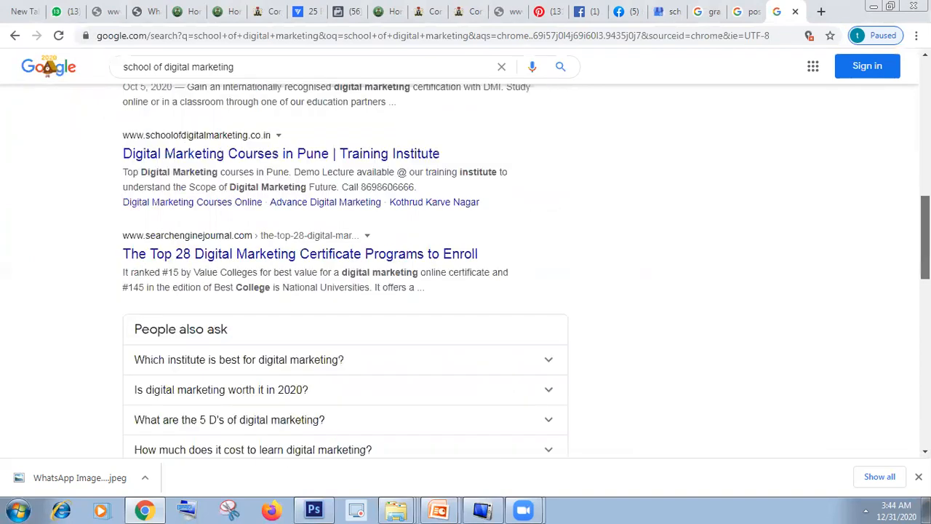
{"action": "scroll", "coordinate": [346, 269], "scroll_direction": "up", "scroll_amount": 8}
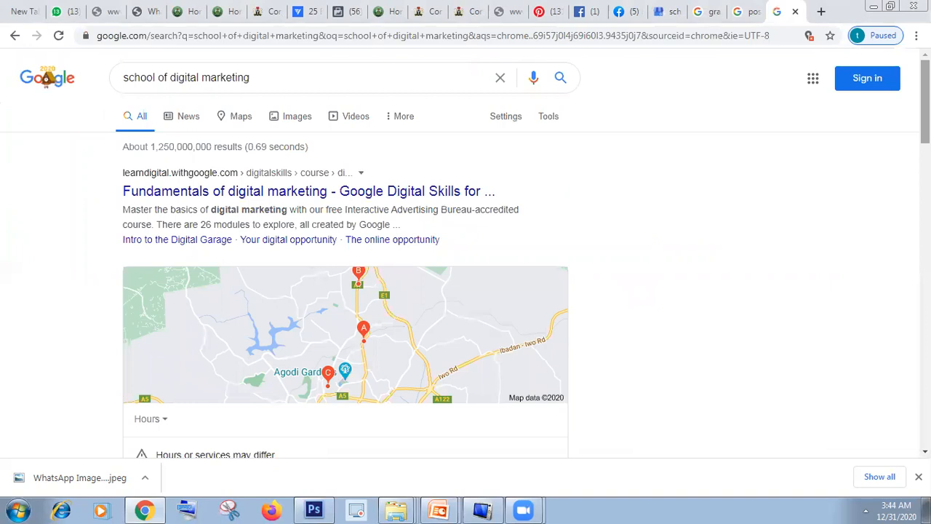
{"action": "left_click", "coordinate": [664, 12]}
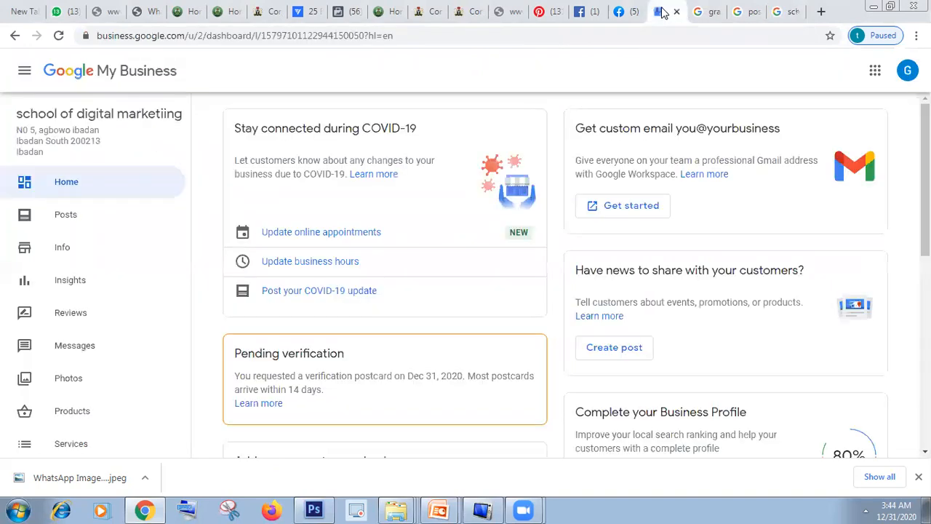